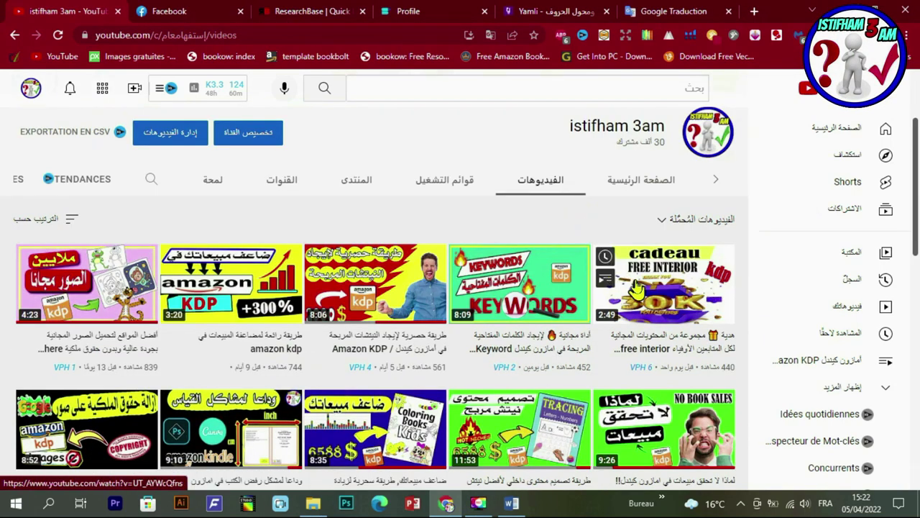
# Find the Interior Builder registration form and enter a username in its Username field
pyautogui.scroll(-2, 636, 288)
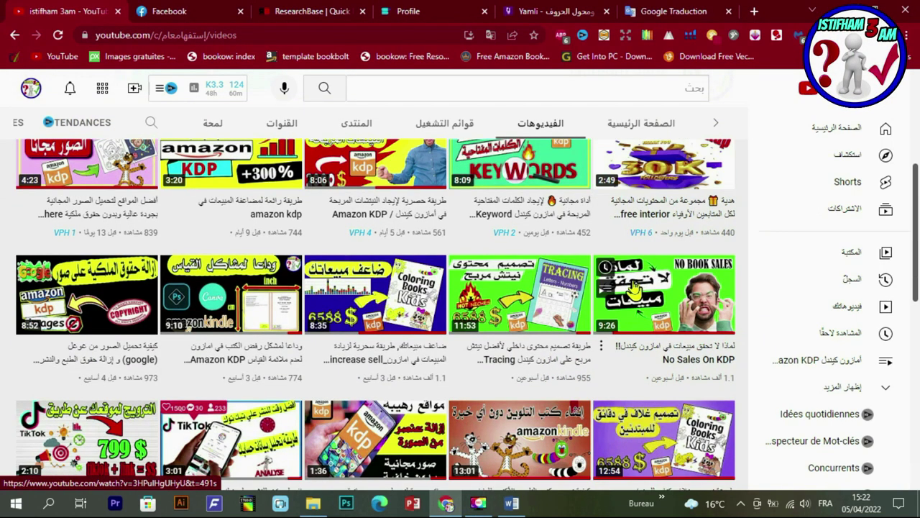
pyautogui.scroll(-2, 634, 287)
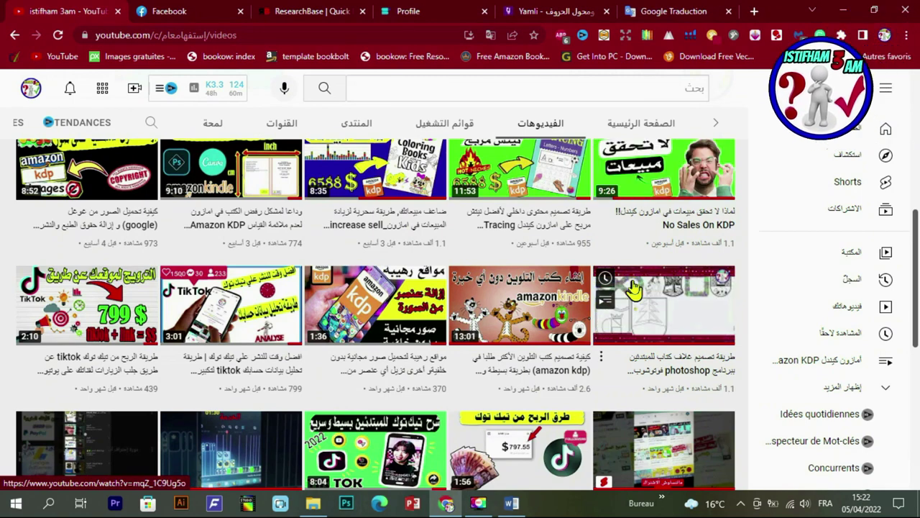
pyautogui.scroll(-2, 632, 288)
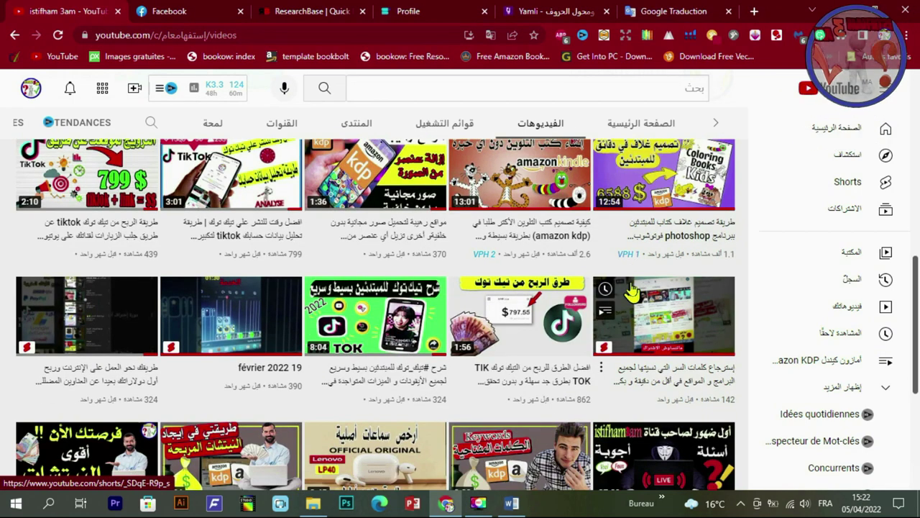
pyautogui.scroll(-2, 631, 289)
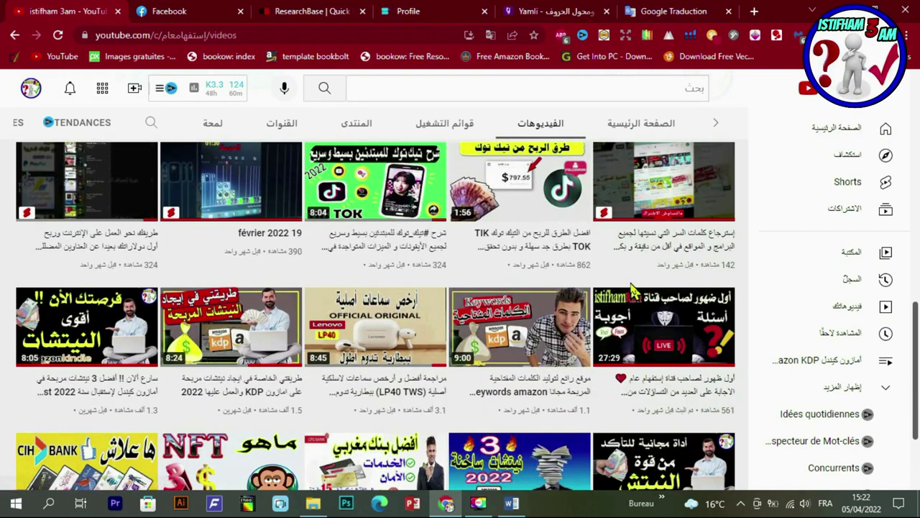
pyautogui.scroll(-2, 632, 289)
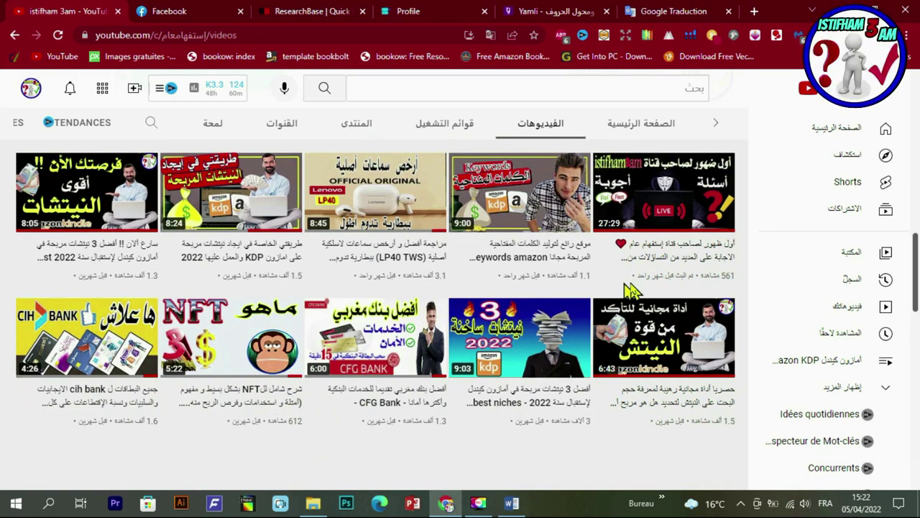
pyautogui.scroll(-2, 631, 290)
pyautogui.scroll(-4, 633, 290)
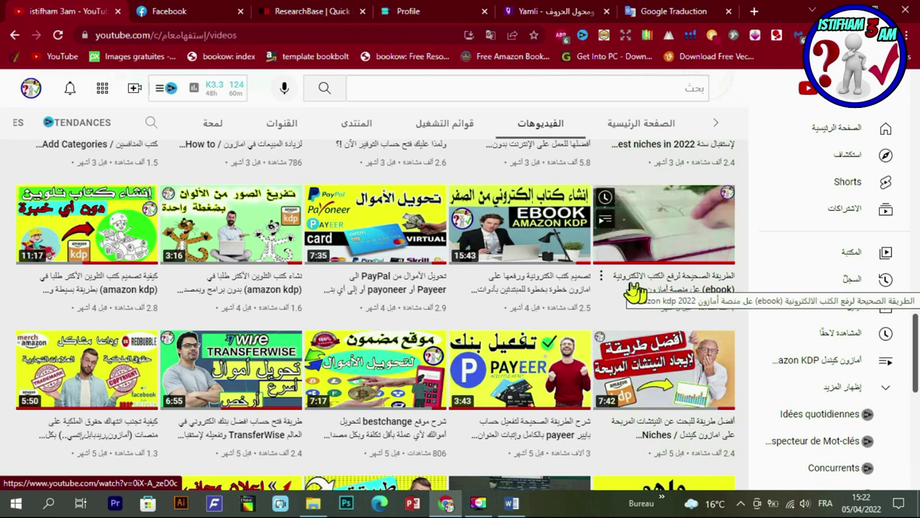
pyautogui.scroll(-2, 633, 290)
pyautogui.scroll(-1, 632, 290)
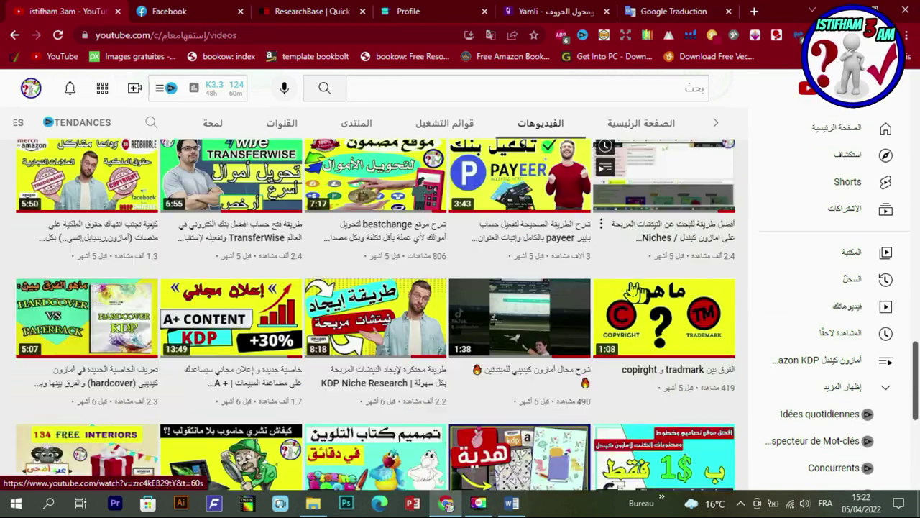
pyautogui.scroll(-3, 632, 290)
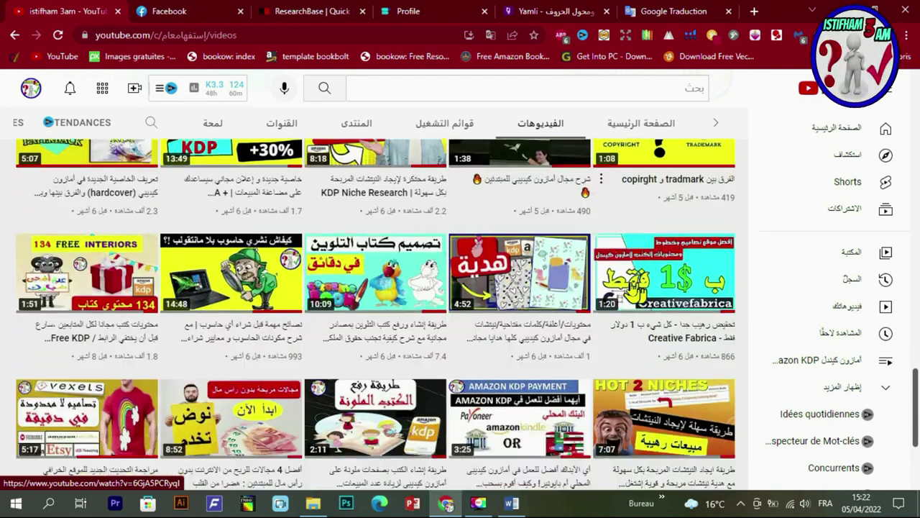
pyautogui.scroll(3, 633, 290)
pyautogui.scroll(2, 634, 290)
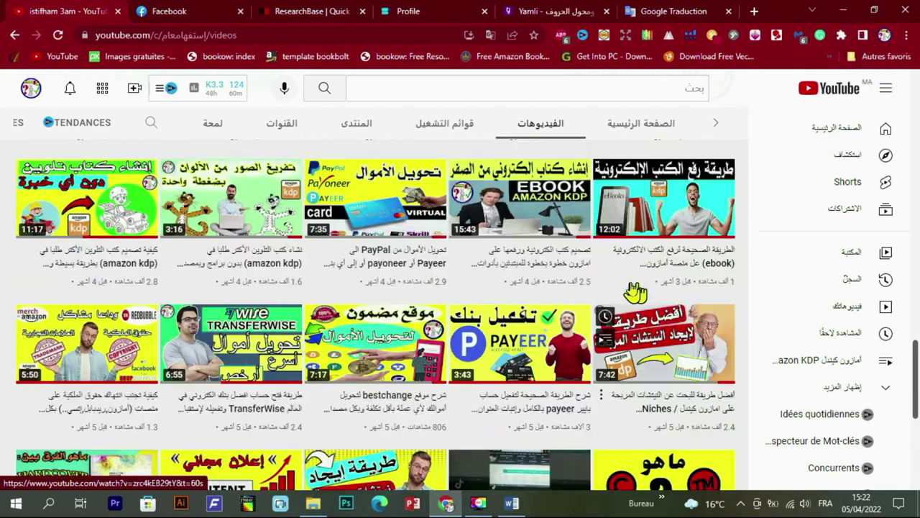
pyautogui.scroll(2, 632, 290)
pyautogui.scroll(5, 632, 290)
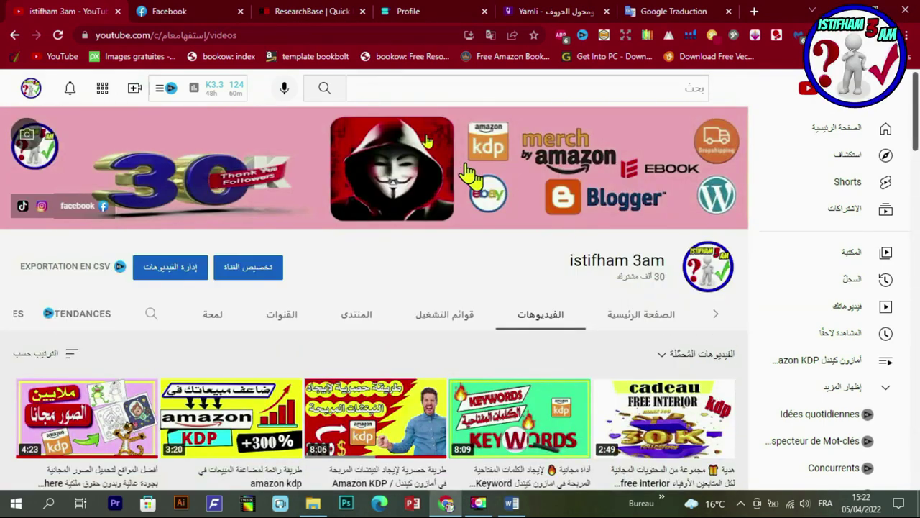
pyautogui.scroll(-7, 629, 284)
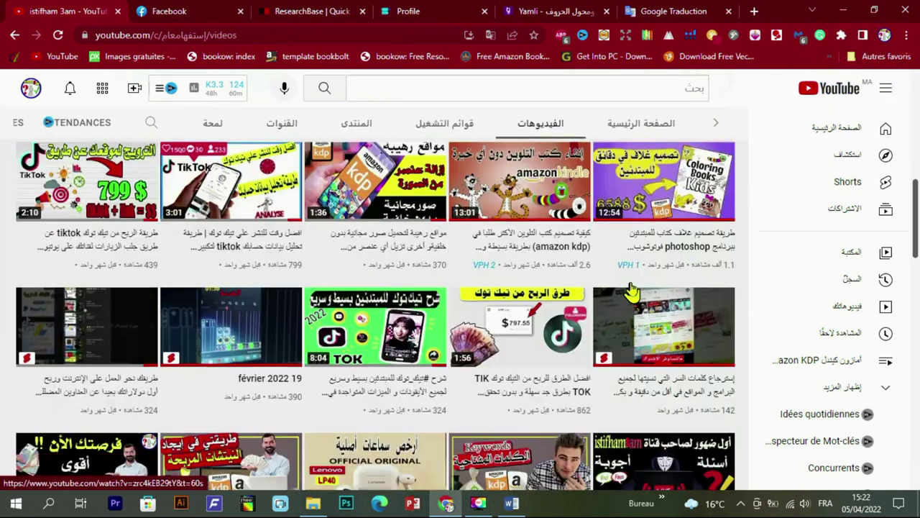
pyautogui.scroll(-4, 633, 290)
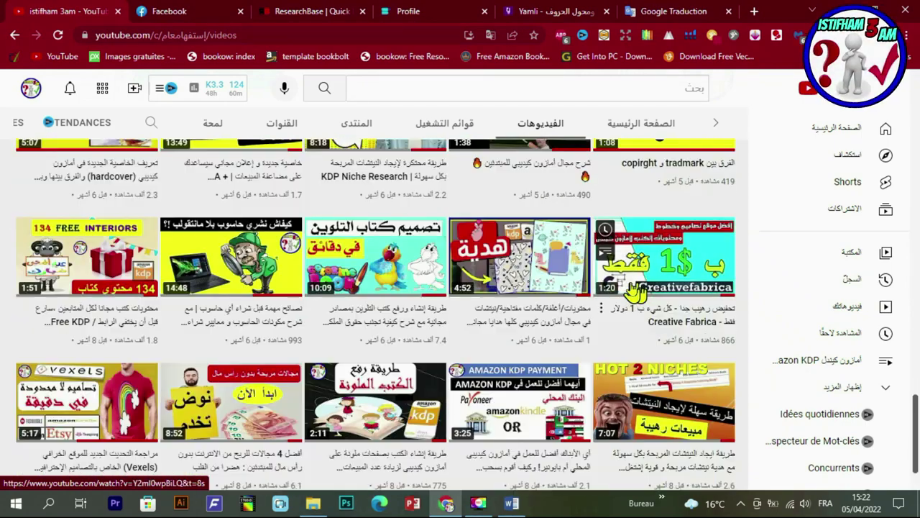
pyautogui.scroll(2, 632, 290)
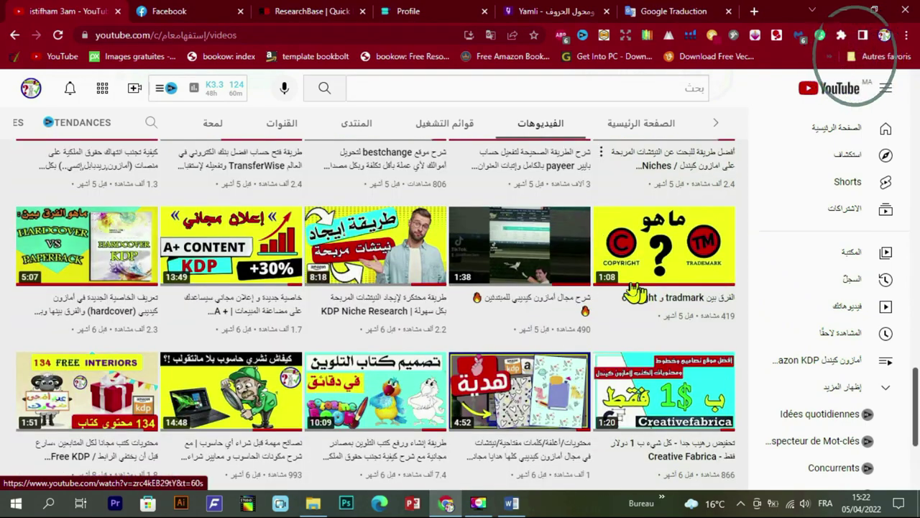
pyautogui.scroll(2, 632, 289)
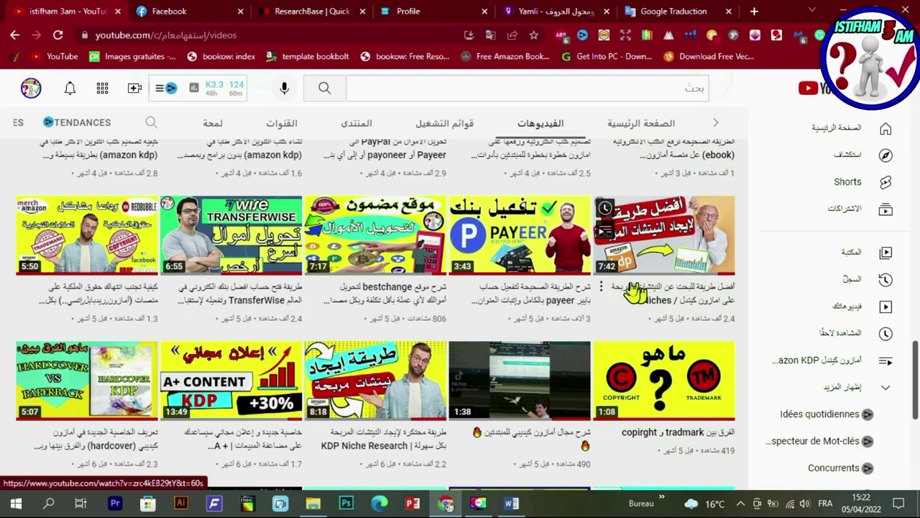
pyautogui.scroll(1, 634, 290)
pyautogui.scroll(2, 633, 289)
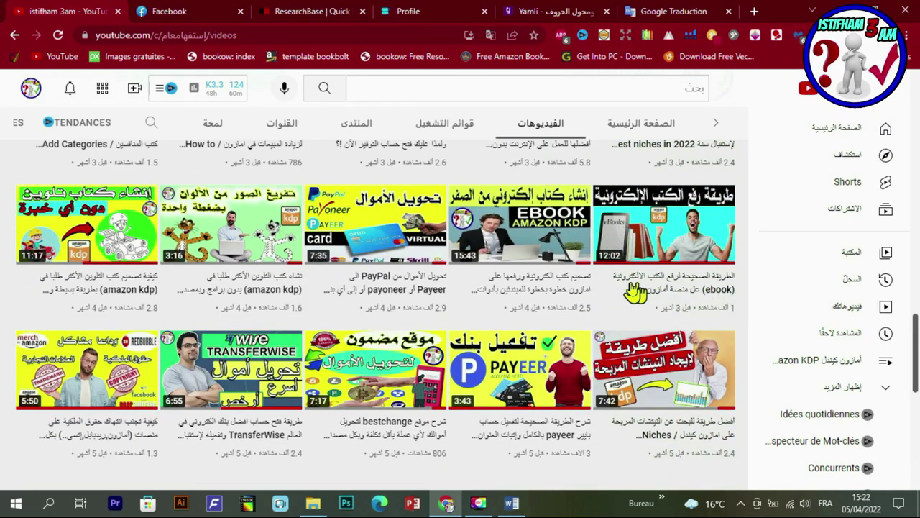
pyautogui.scroll(2, 633, 290)
pyautogui.scroll(2, 634, 291)
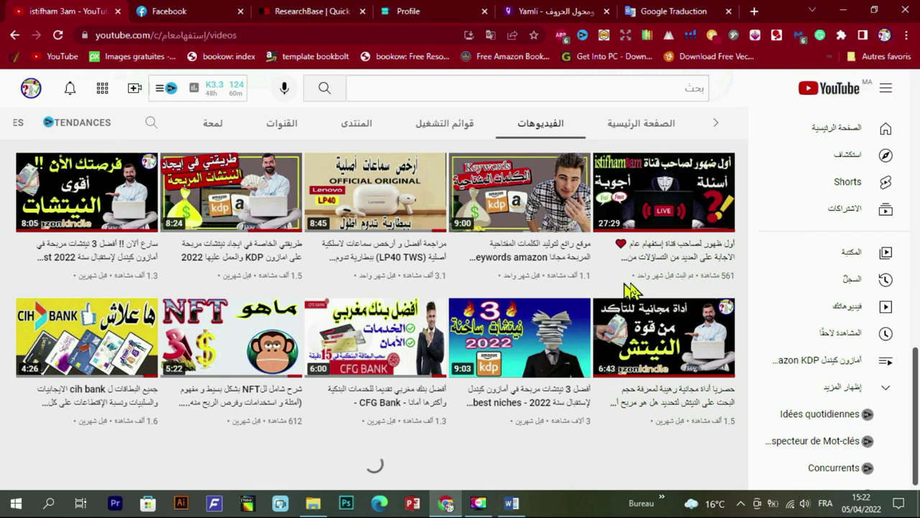
pyautogui.scroll(2, 631, 289)
pyautogui.scroll(2, 632, 290)
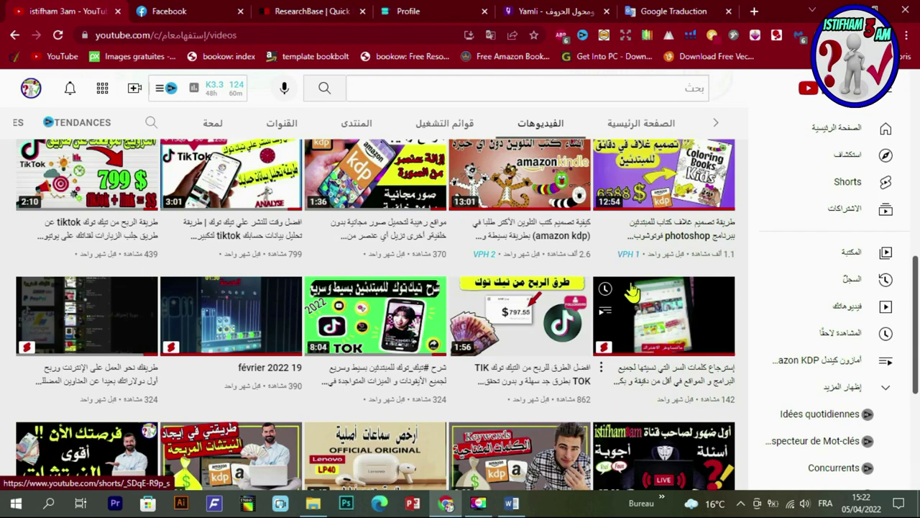
pyautogui.scroll(2, 631, 289)
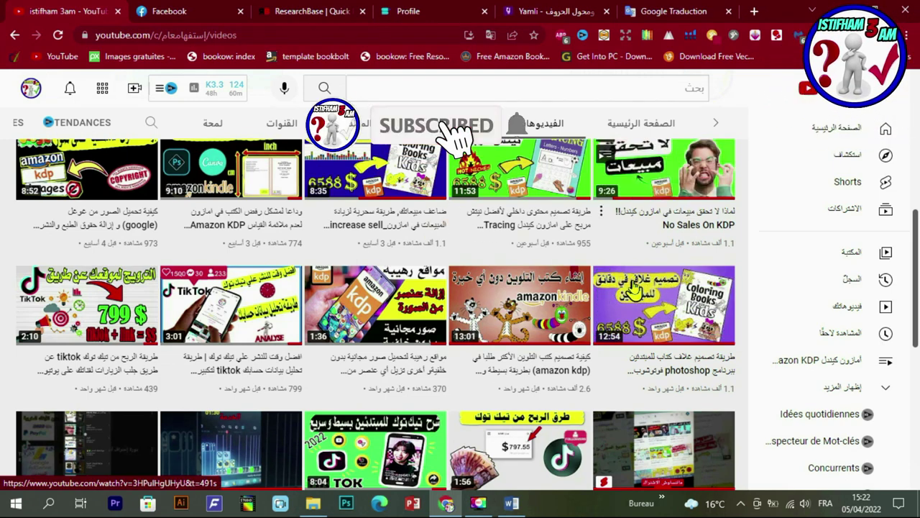
pyautogui.scroll(2, 633, 288)
pyautogui.scroll(2, 634, 288)
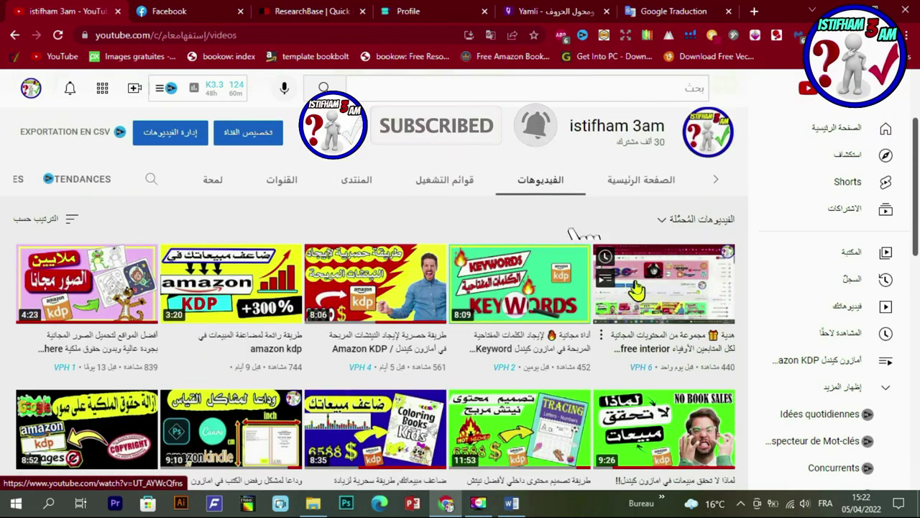
pyautogui.scroll(2, 579, 212)
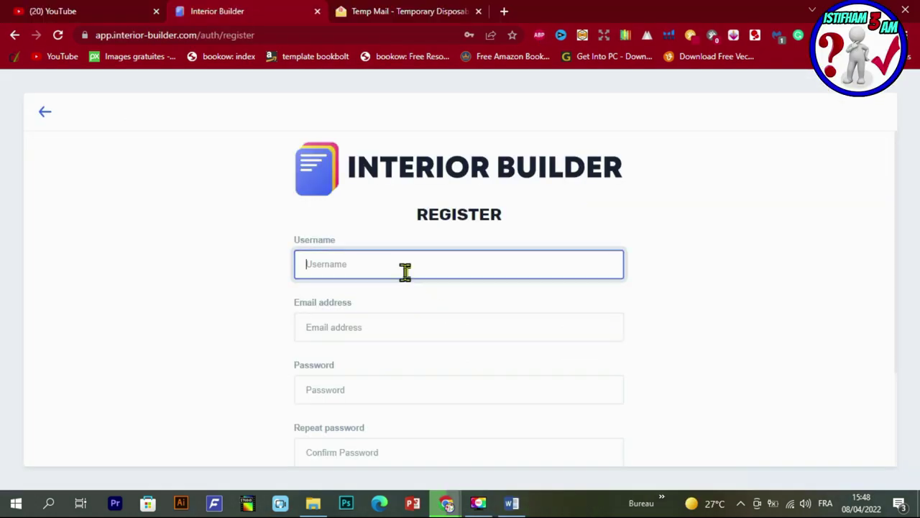
pyautogui.click(616, 336)
pyautogui.write('adil')
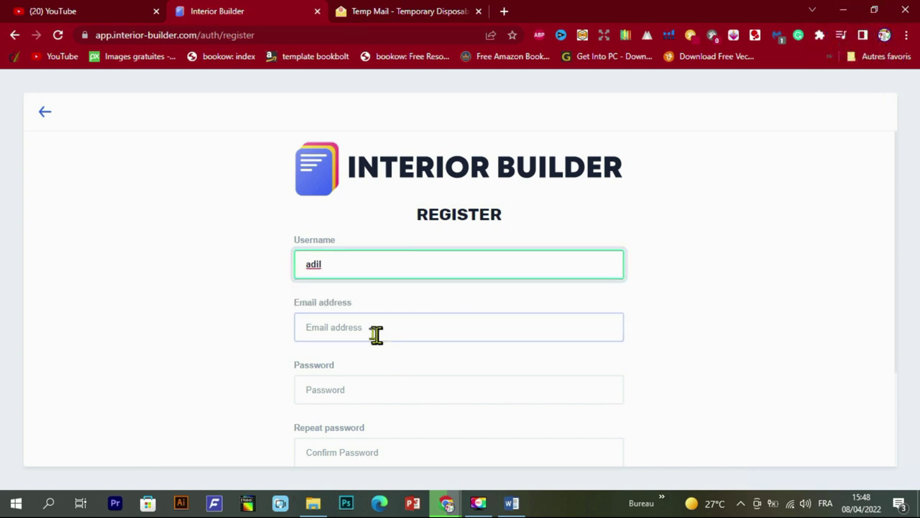
pyautogui.click(414, 14)
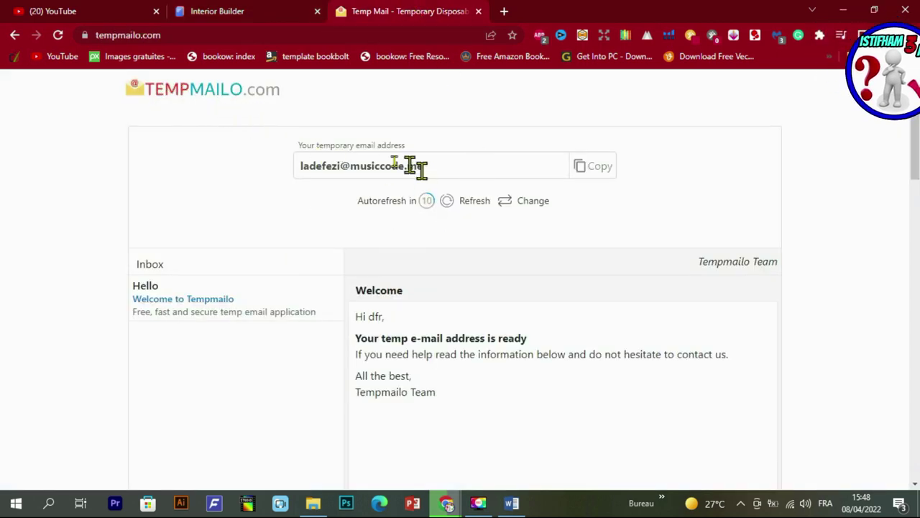
# Copy the temporary Tempmailo address and paste it into the registration form's email field
pyautogui.click(592, 173)
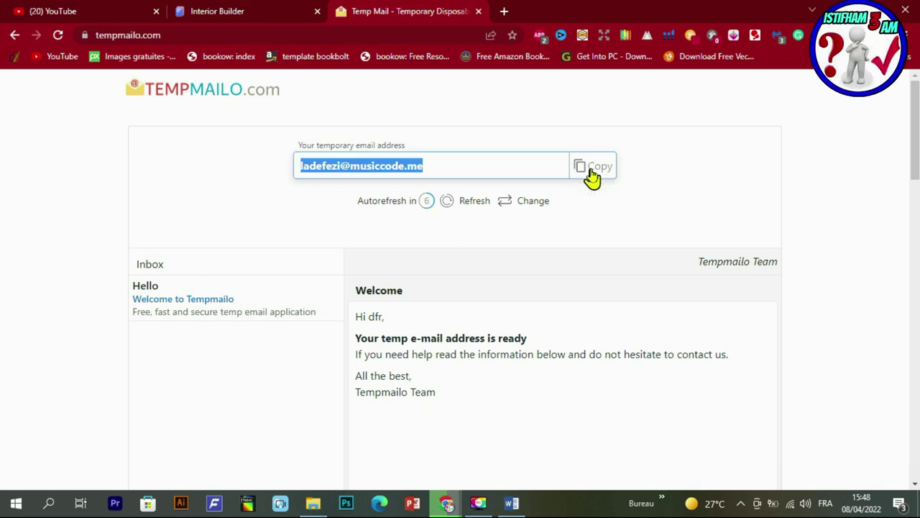
pyautogui.click(223, 10)
pyautogui.click(397, 323)
pyautogui.hotkey('ctrl', 'v')
pyautogui.click(345, 390)
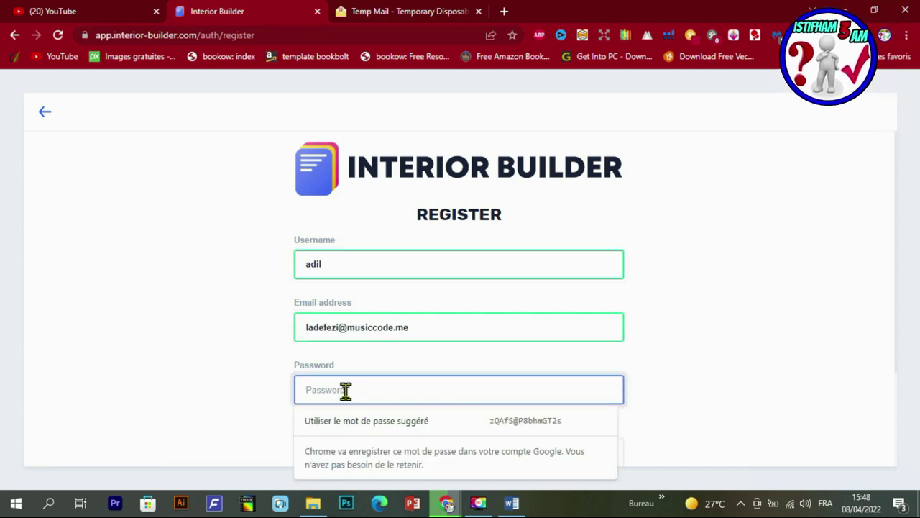
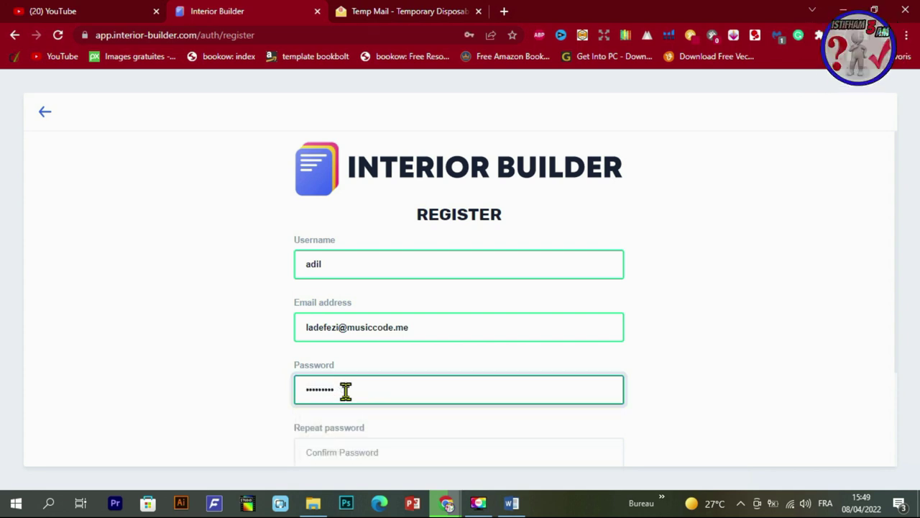
# Enter and confirm the account password, accept the terms, and submit the registration
pyautogui.scroll(-2, 407, 417)
pyautogui.click(391, 323)
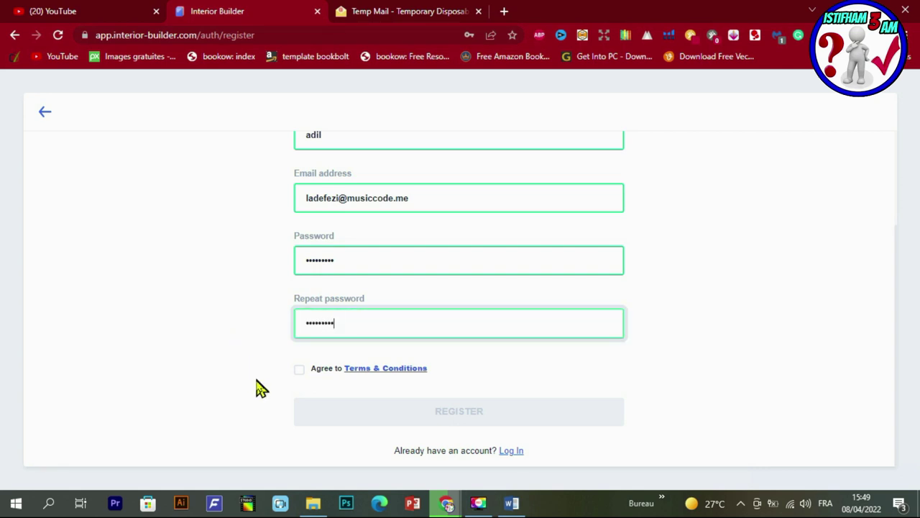
pyautogui.click(299, 369)
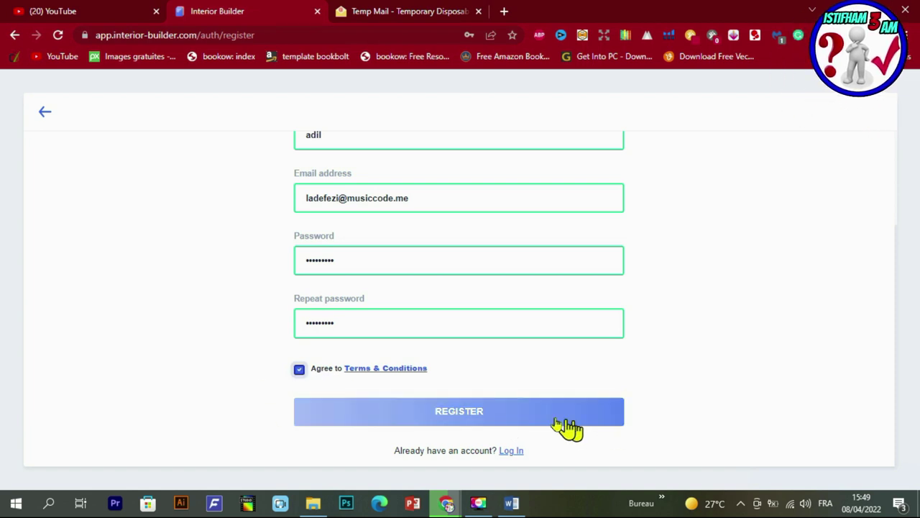
pyautogui.click(478, 420)
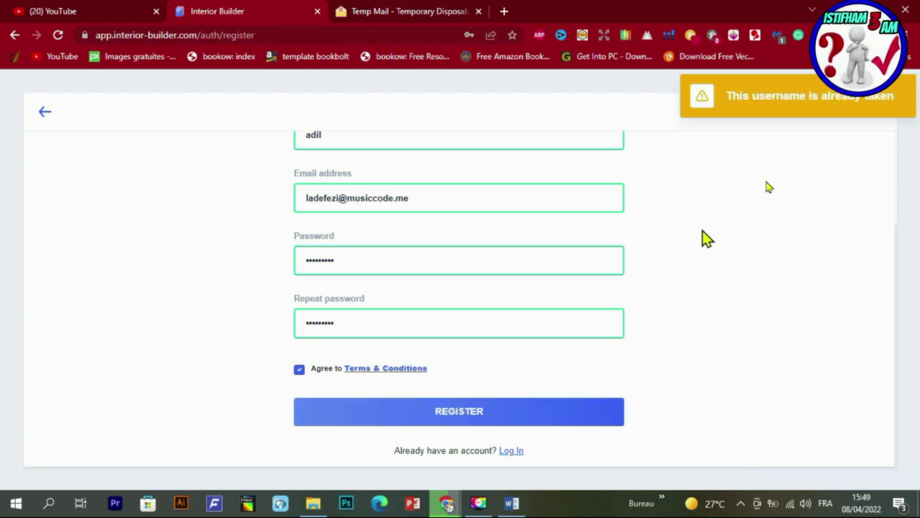
# Replace the already-taken username, resubmit the registration, save the password and attempt login
pyautogui.scroll(2, 411, 241)
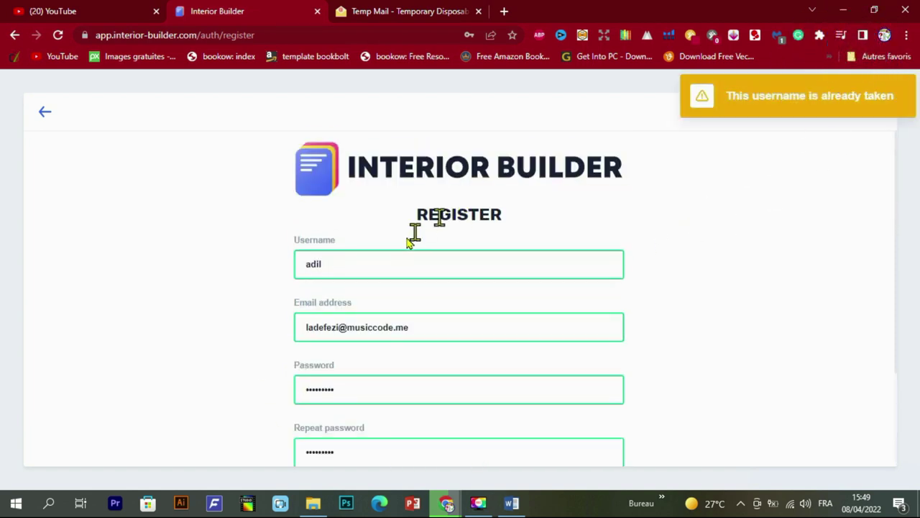
pyautogui.click(348, 267)
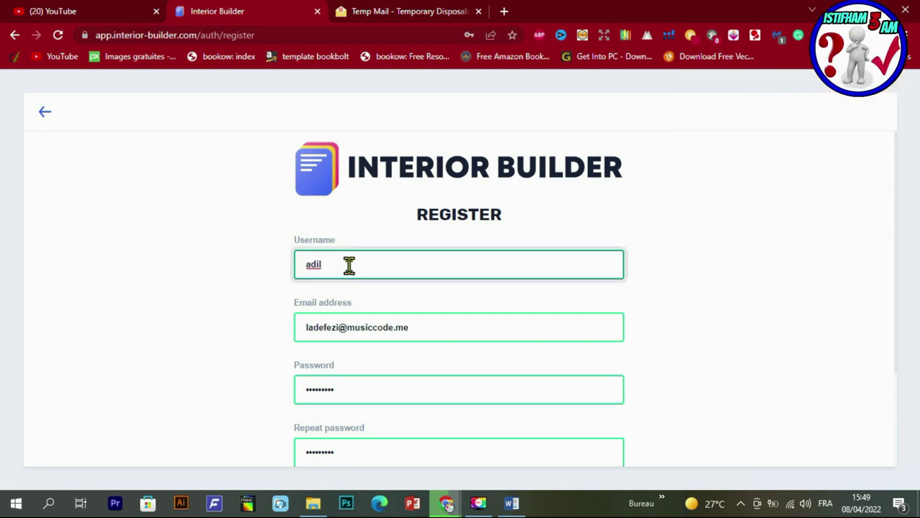
pyautogui.scroll(-2, 298, 292)
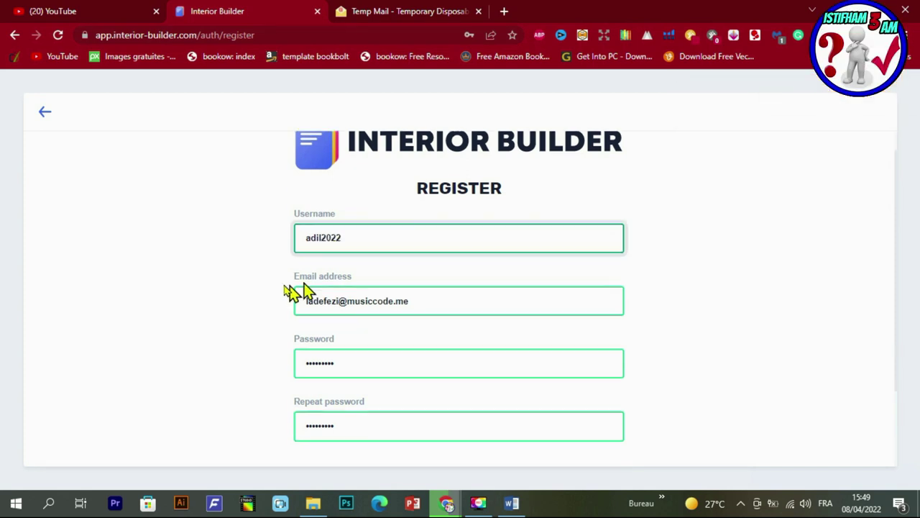
pyautogui.click(401, 420)
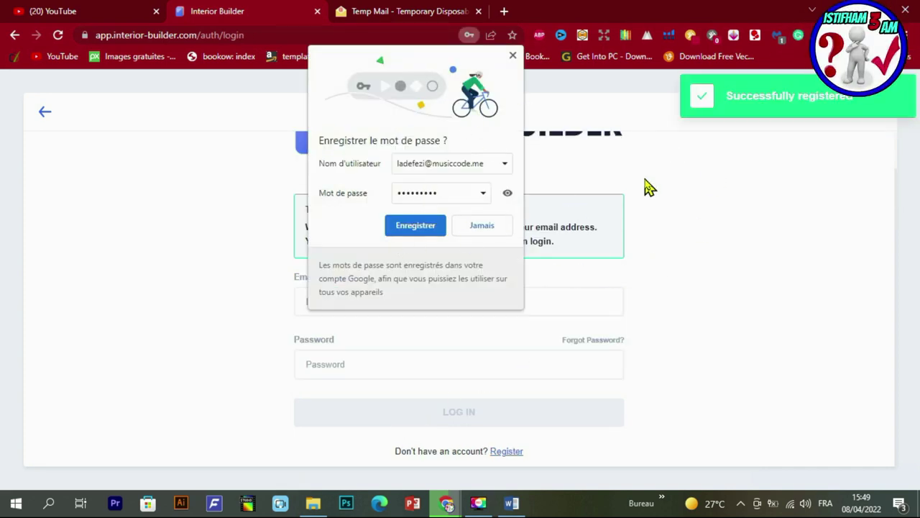
pyautogui.click(416, 226)
pyautogui.press('Return')
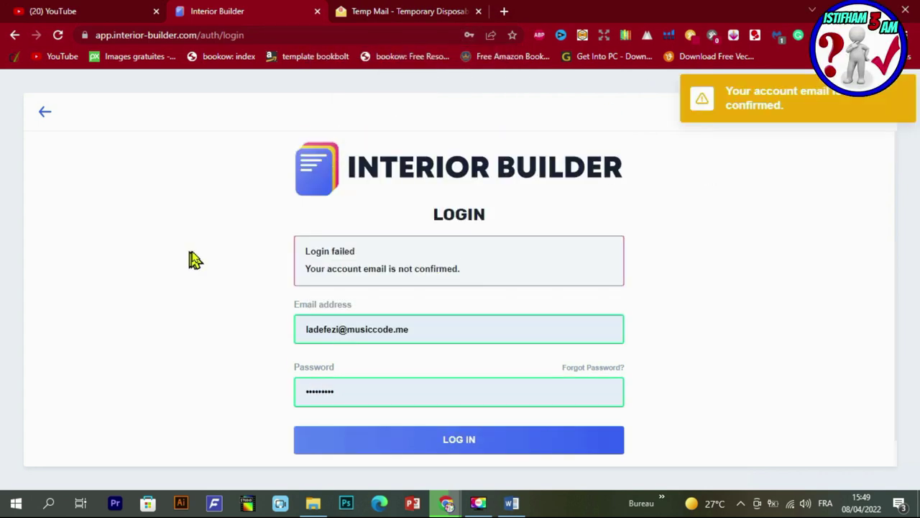
# Open the Interior Builder confirmation email in the Tempmailo inbox and follow its activation link
pyautogui.click(431, 13)
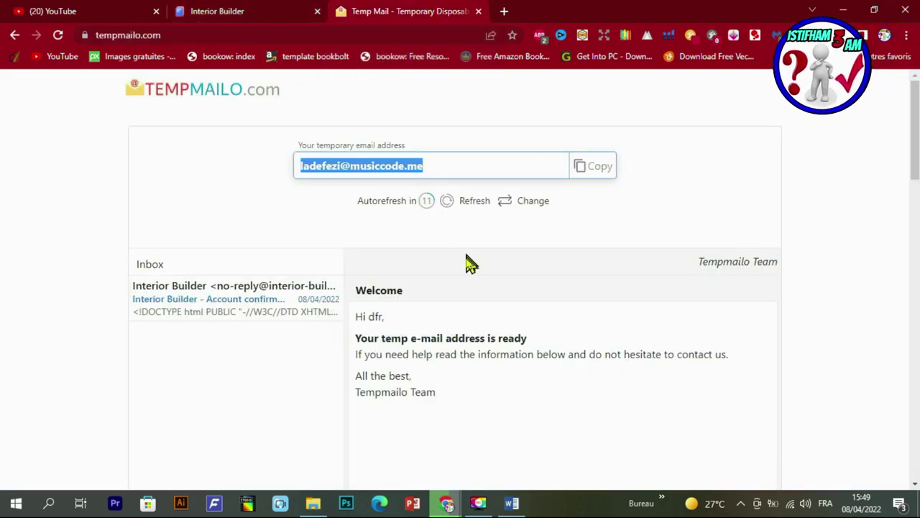
pyautogui.scroll(-2, 468, 263)
pyautogui.click(214, 168)
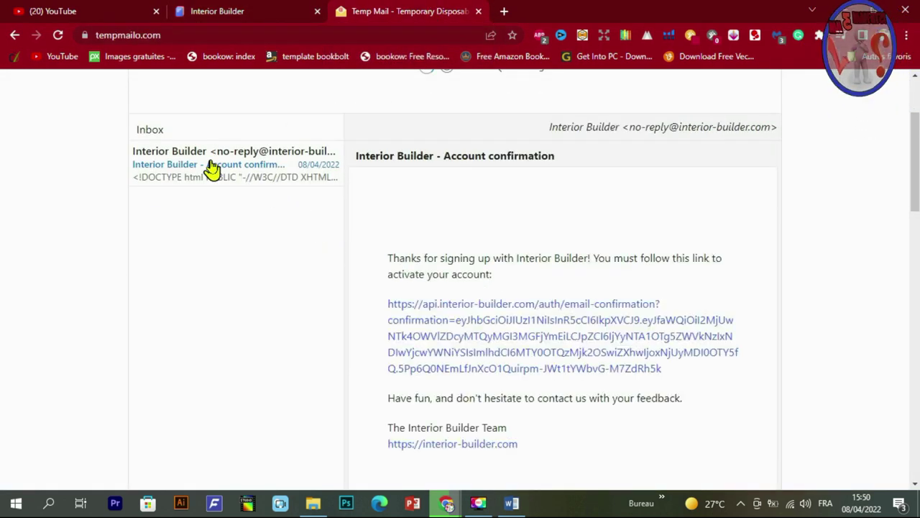
pyautogui.click(495, 325)
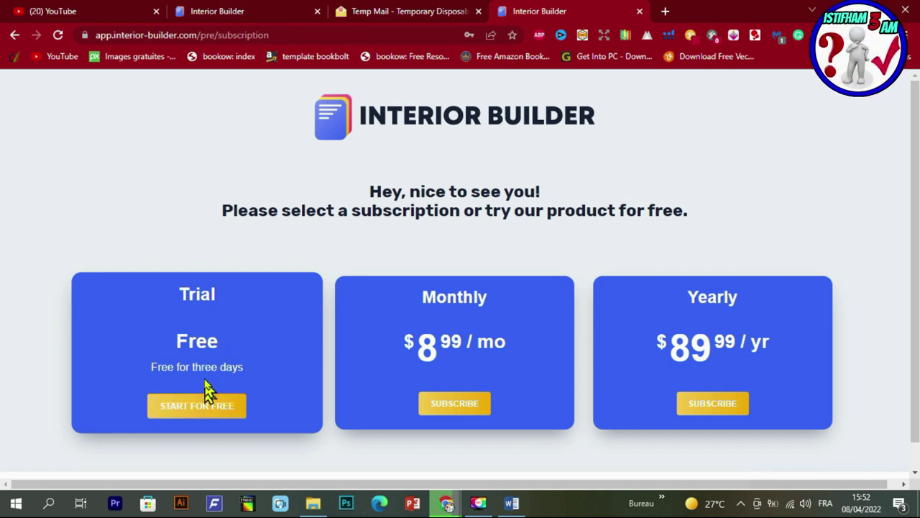
# Start the free three-day Trial plan and open the Interior Format size list
pyautogui.click(206, 407)
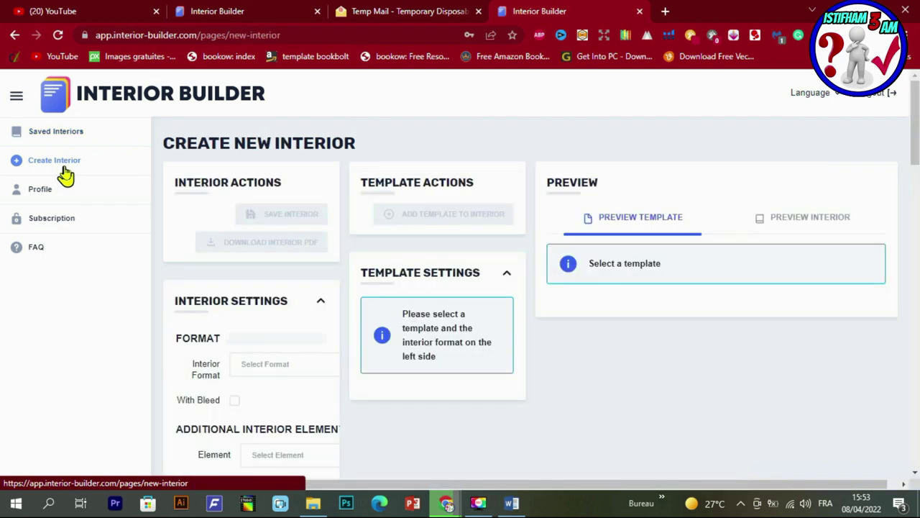
pyautogui.click(276, 366)
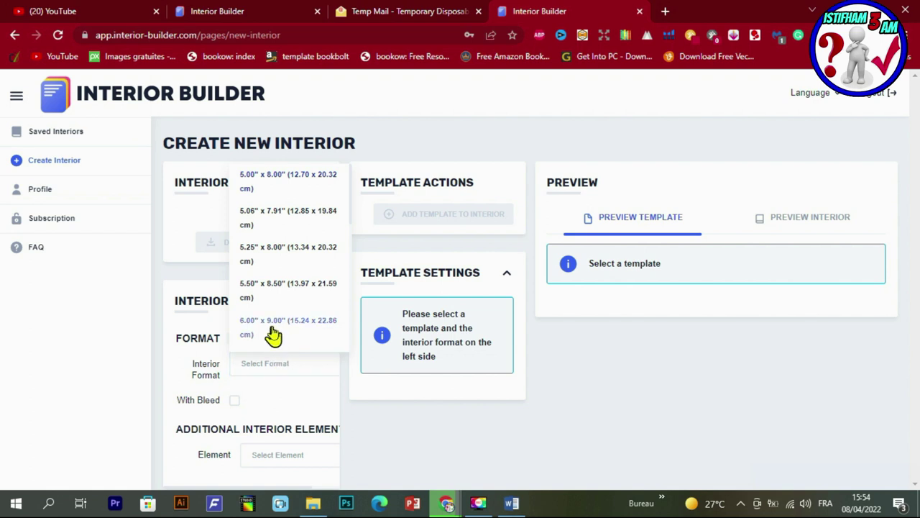
# Select the 6.00" x 9.00" interior page size after comparing the other sizes
pyautogui.click(273, 334)
pyautogui.click(280, 367)
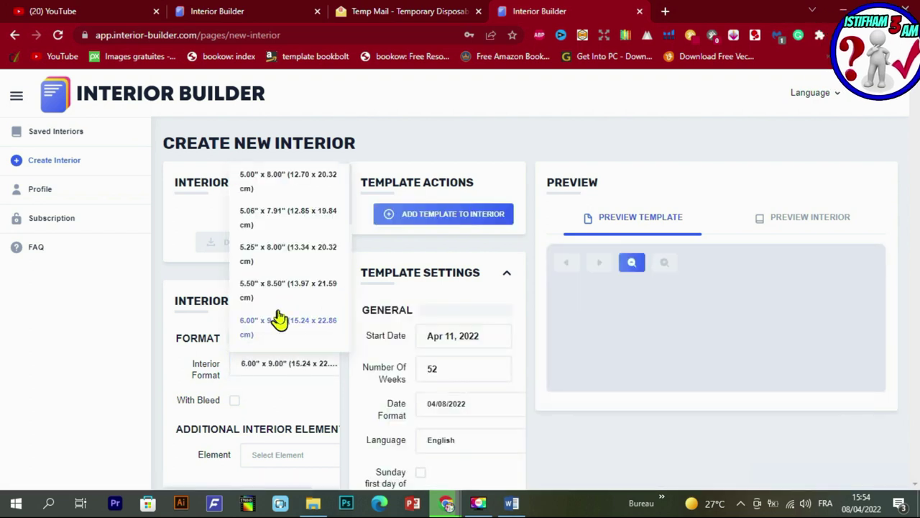
pyautogui.scroll(-3, 280, 319)
pyautogui.scroll(-2, 293, 268)
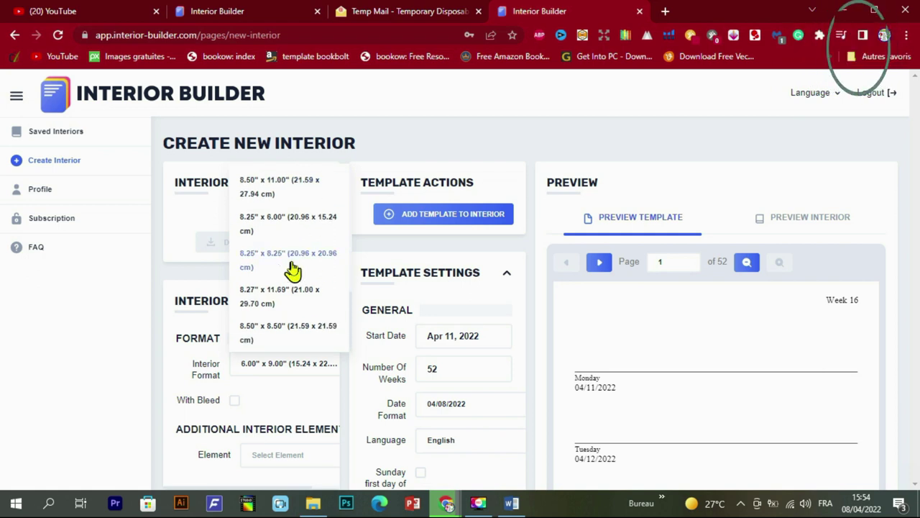
pyautogui.scroll(3, 275, 313)
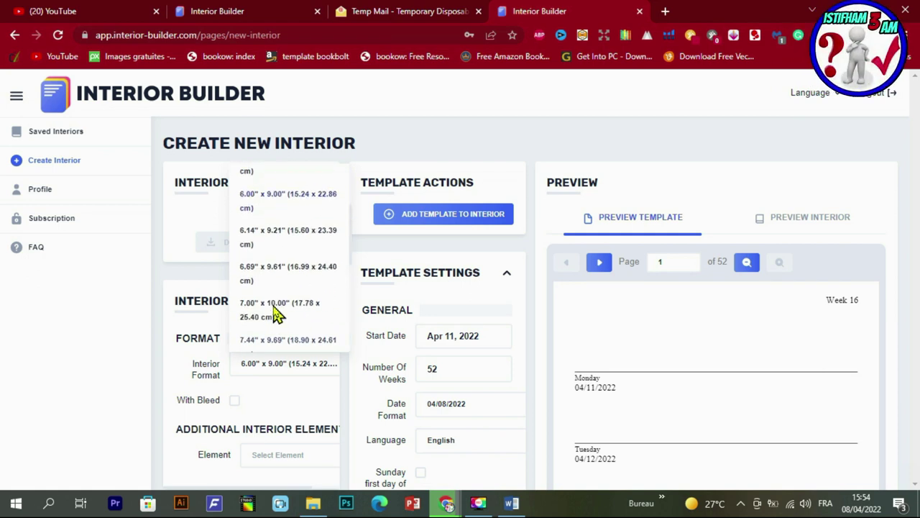
pyautogui.scroll(3, 276, 313)
pyautogui.scroll(1, 273, 302)
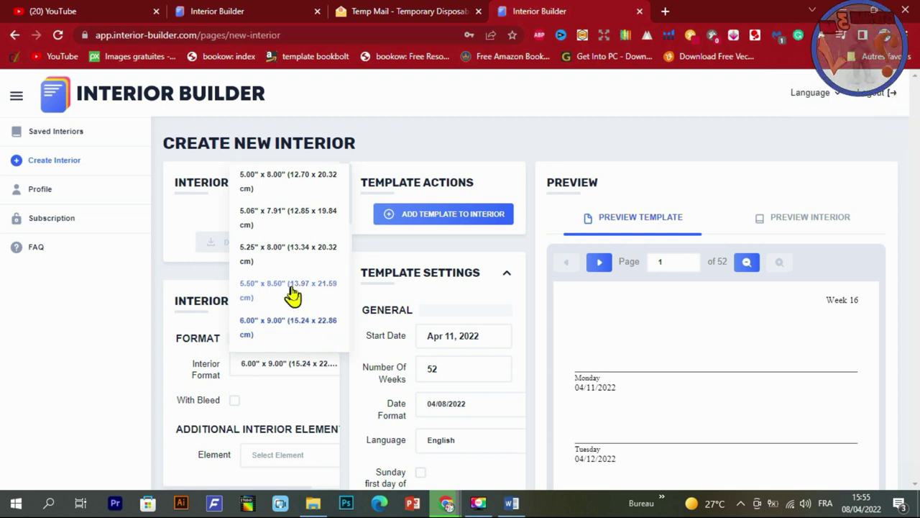
pyautogui.scroll(-4, 287, 252)
pyautogui.scroll(-1, 287, 265)
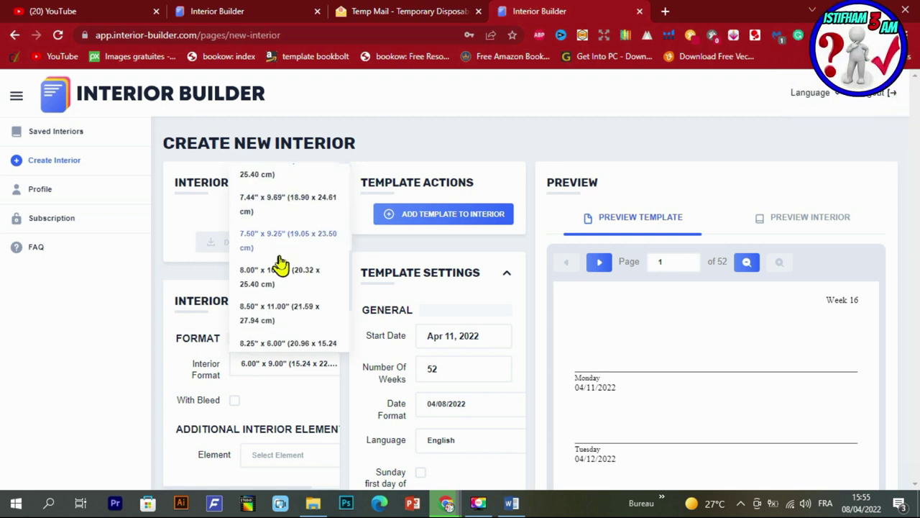
pyautogui.scroll(-3, 280, 264)
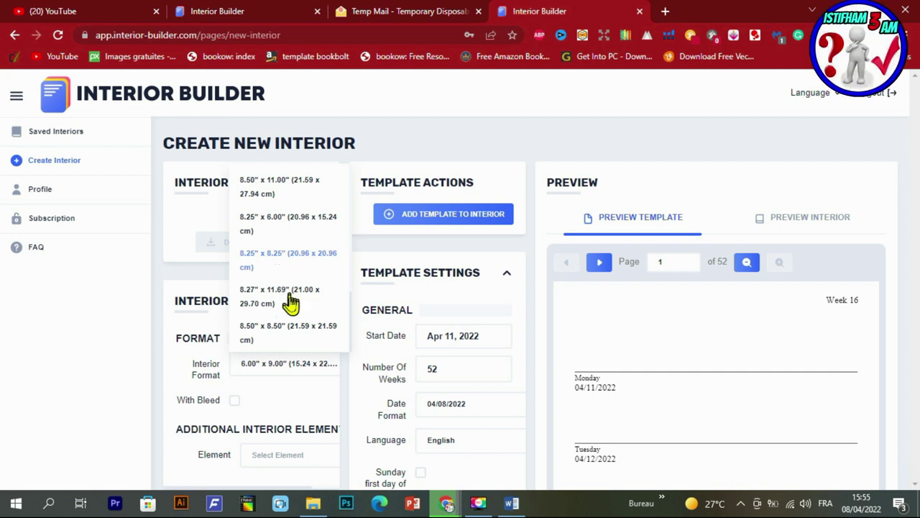
pyautogui.scroll(5, 280, 322)
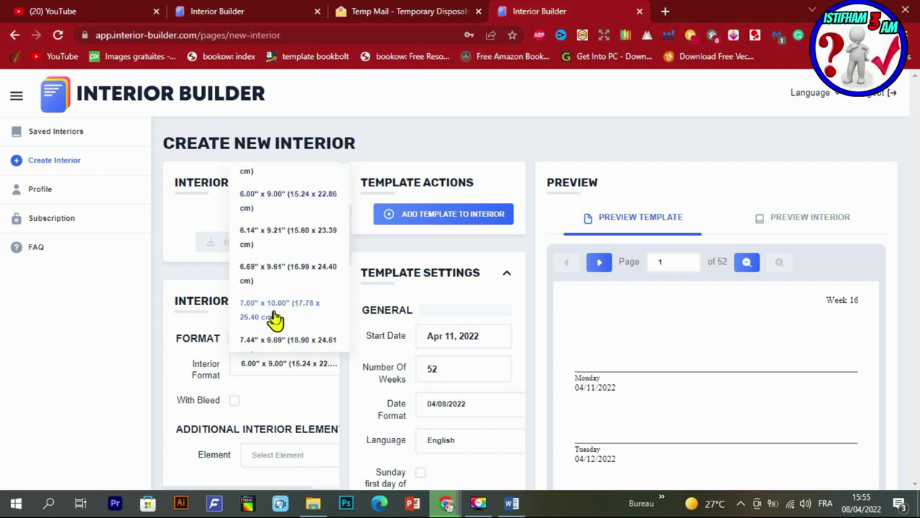
pyautogui.scroll(2, 273, 302)
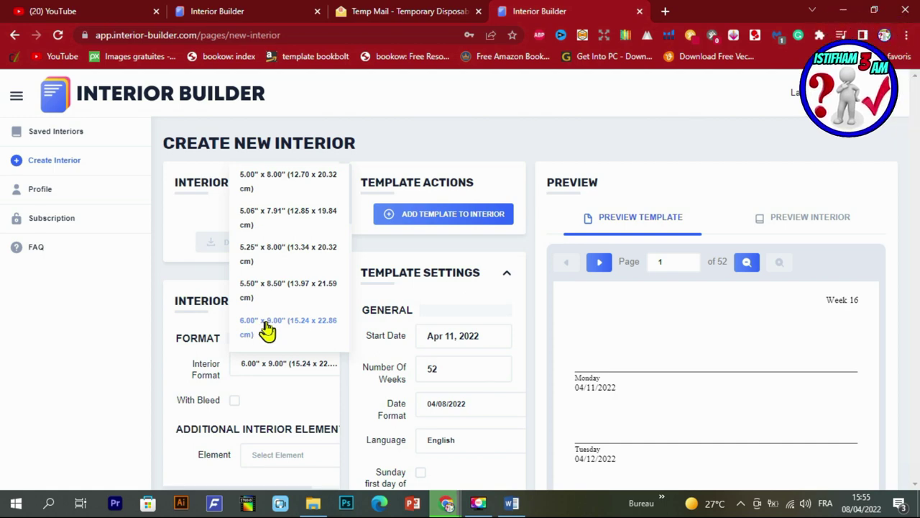
pyautogui.click(267, 330)
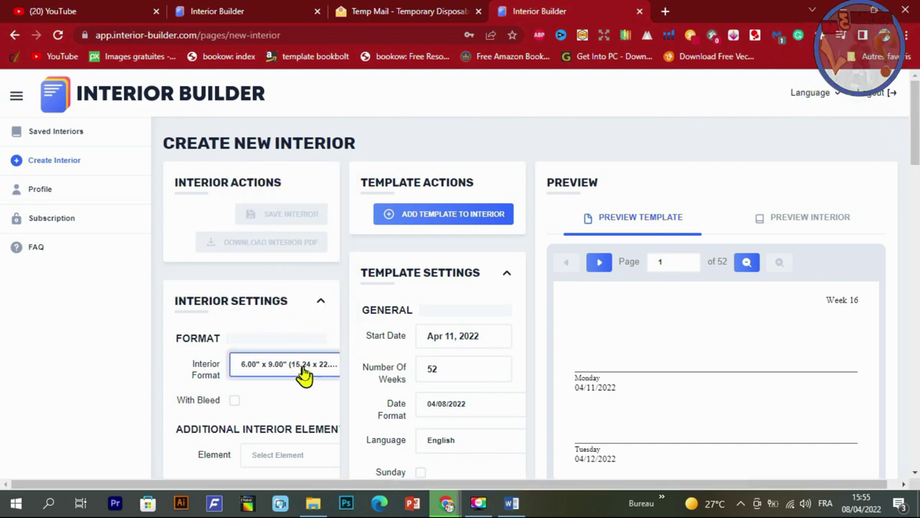
# Leave additional interior elements empty and enable the With Bleed option
pyautogui.scroll(-2, 273, 241)
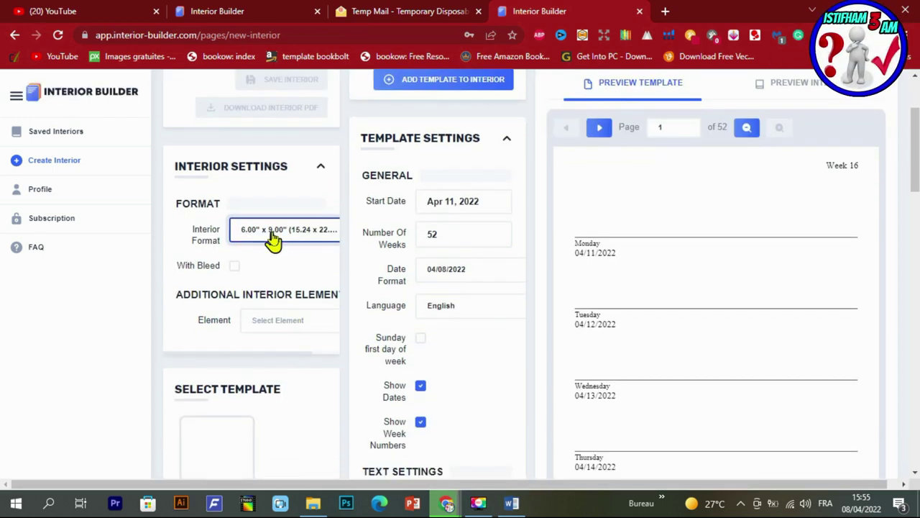
pyautogui.click(290, 322)
pyautogui.click(253, 277)
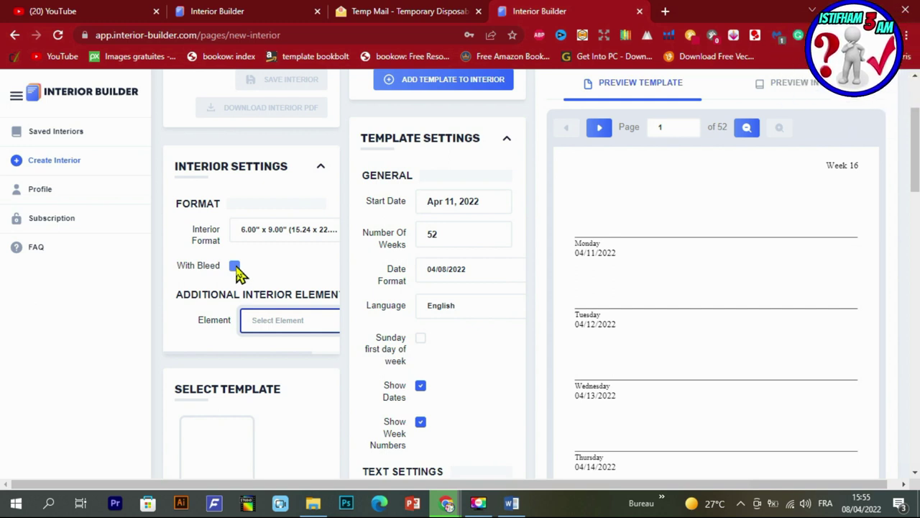
pyautogui.click(235, 266)
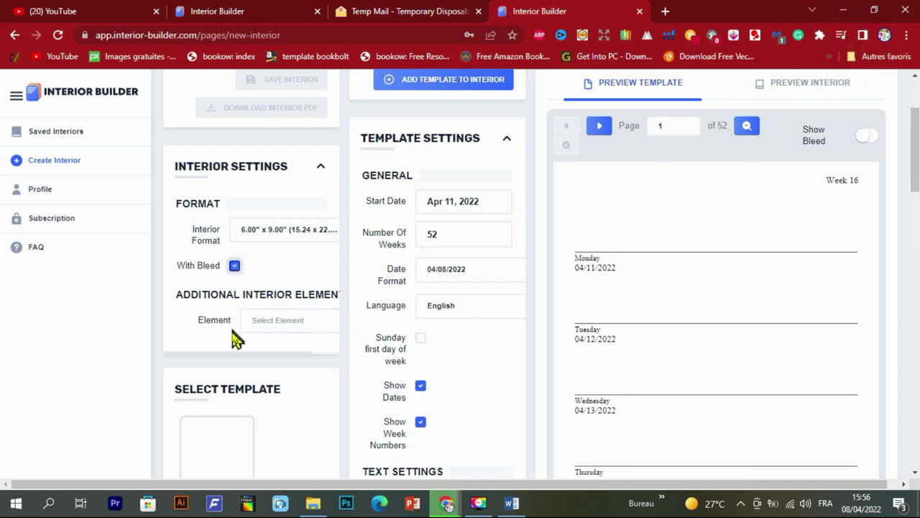
pyautogui.scroll(-2, 284, 323)
pyautogui.scroll(-4, 280, 295)
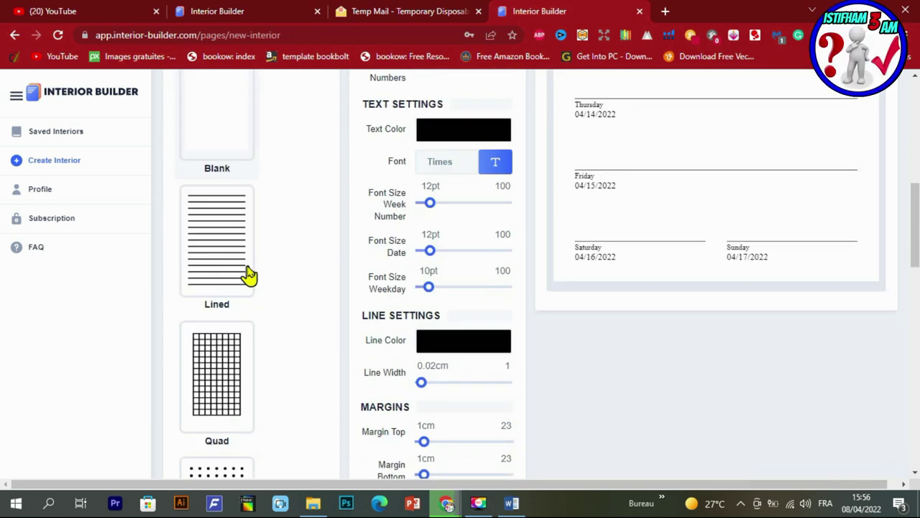
pyautogui.scroll(-2, 230, 176)
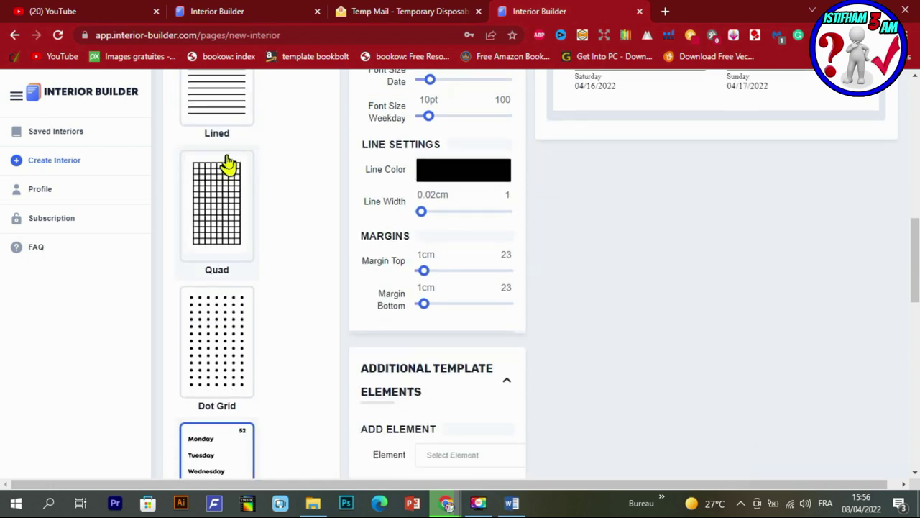
pyautogui.scroll(-2, 230, 165)
pyautogui.scroll(-2, 230, 237)
pyautogui.scroll(-2, 226, 232)
pyautogui.scroll(-2, 227, 236)
pyautogui.scroll(-2, 229, 232)
pyautogui.scroll(-3, 230, 232)
pyautogui.scroll(2, 237, 248)
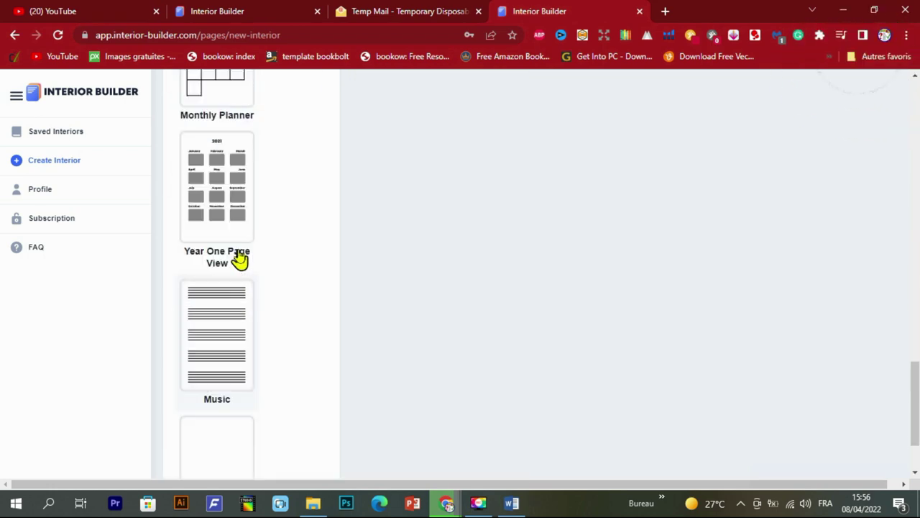
pyautogui.scroll(2, 243, 259)
pyautogui.scroll(2, 250, 254)
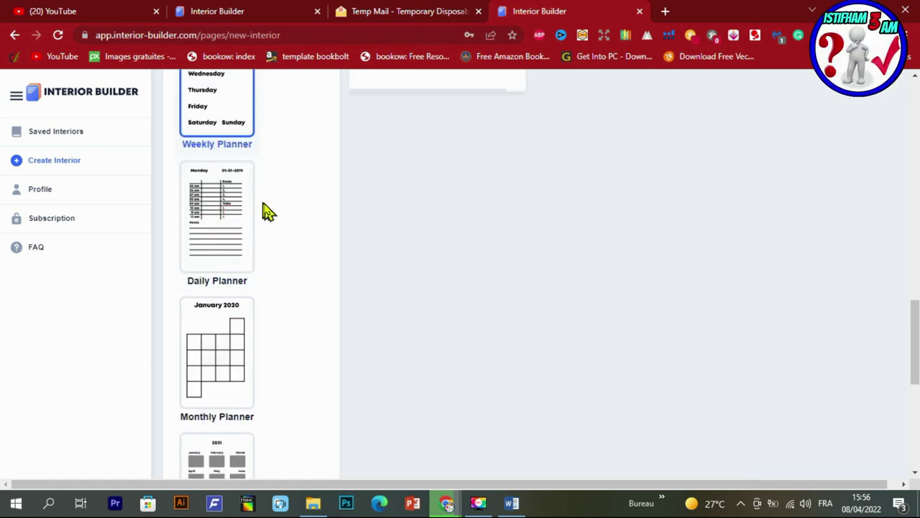
pyautogui.scroll(2, 257, 212)
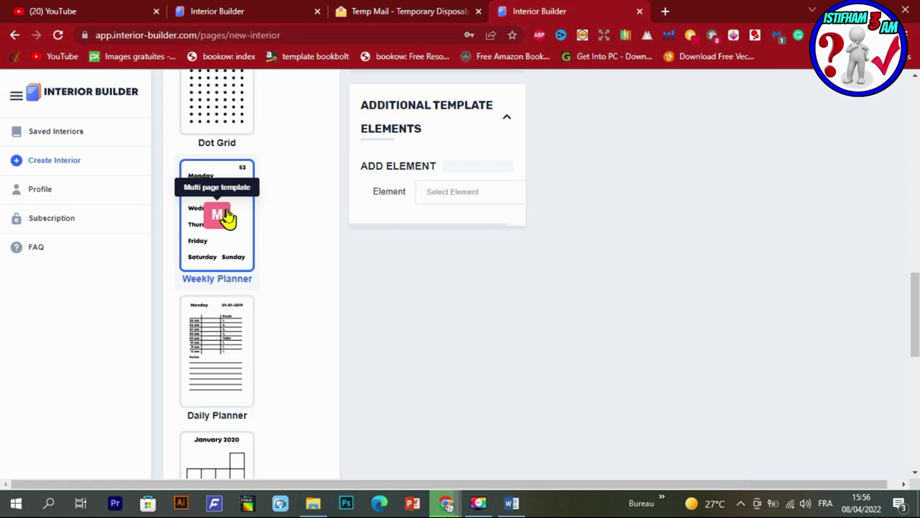
pyautogui.click(250, 216)
pyautogui.scroll(3, 743, 202)
pyautogui.scroll(3, 690, 232)
pyautogui.scroll(3, 735, 274)
pyautogui.scroll(-2, 736, 274)
pyautogui.scroll(2, 743, 269)
pyautogui.scroll(2, 753, 244)
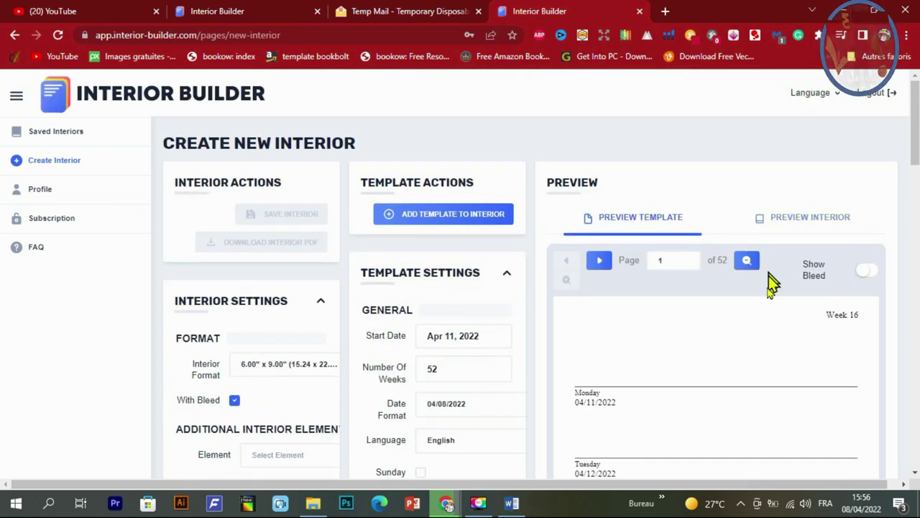
pyautogui.scroll(-2, 706, 311)
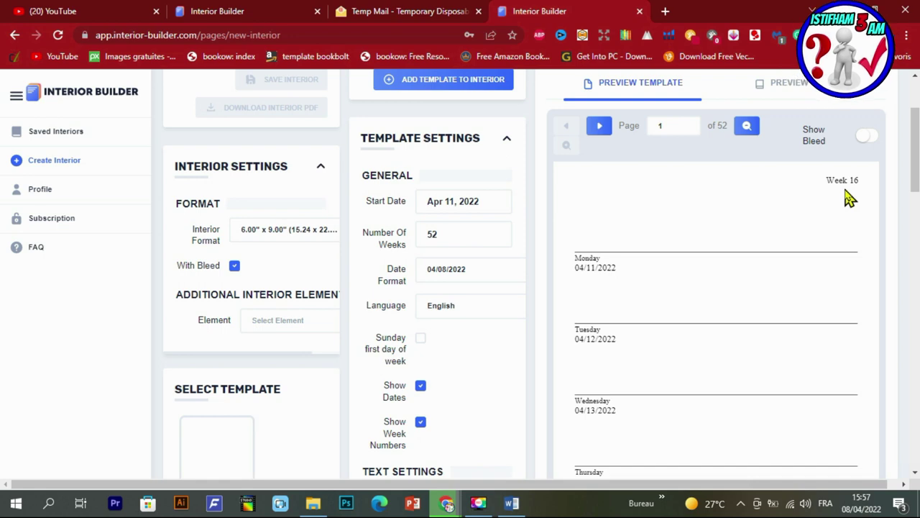
pyautogui.scroll(-2, 647, 256)
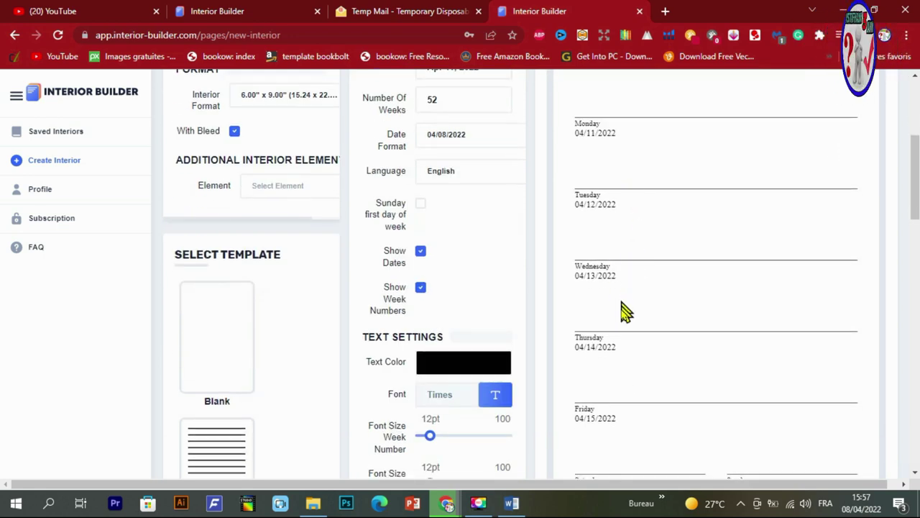
pyautogui.scroll(-2, 626, 302)
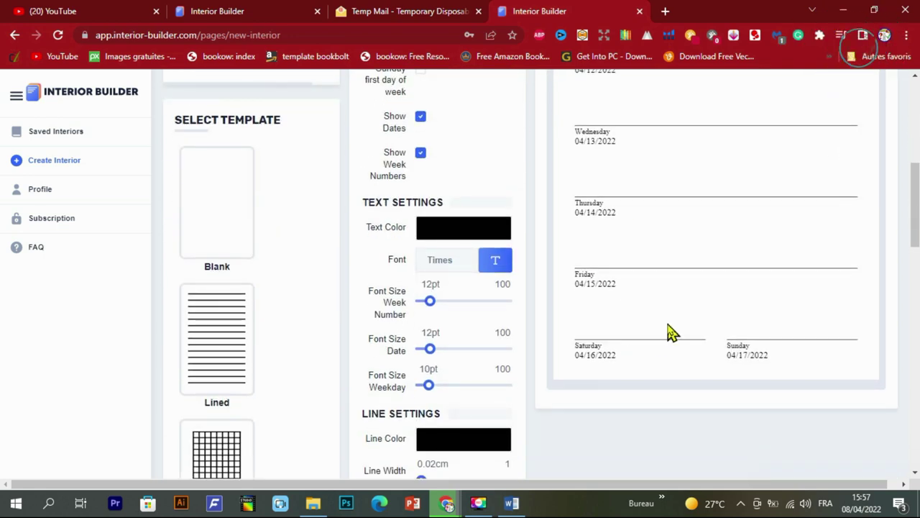
pyautogui.scroll(2, 668, 332)
pyautogui.scroll(2, 668, 332)
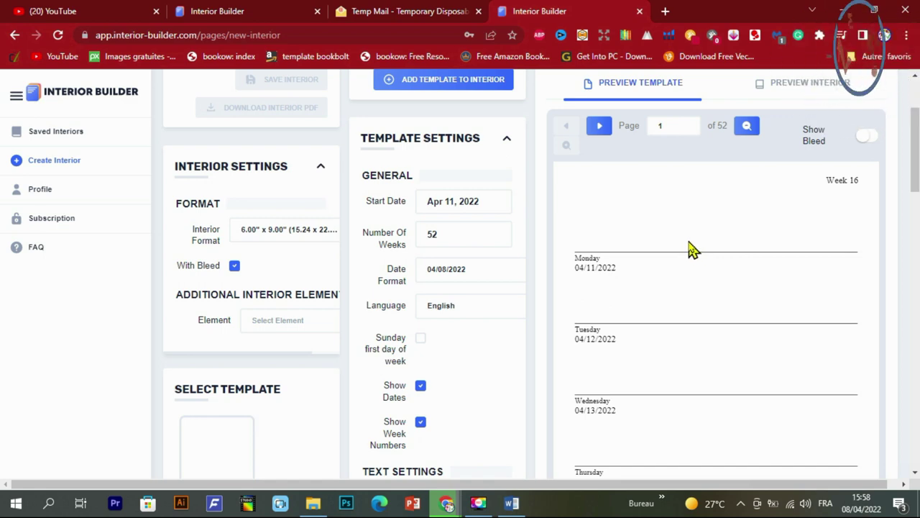
pyautogui.scroll(-3, 690, 251)
pyautogui.scroll(3, 690, 250)
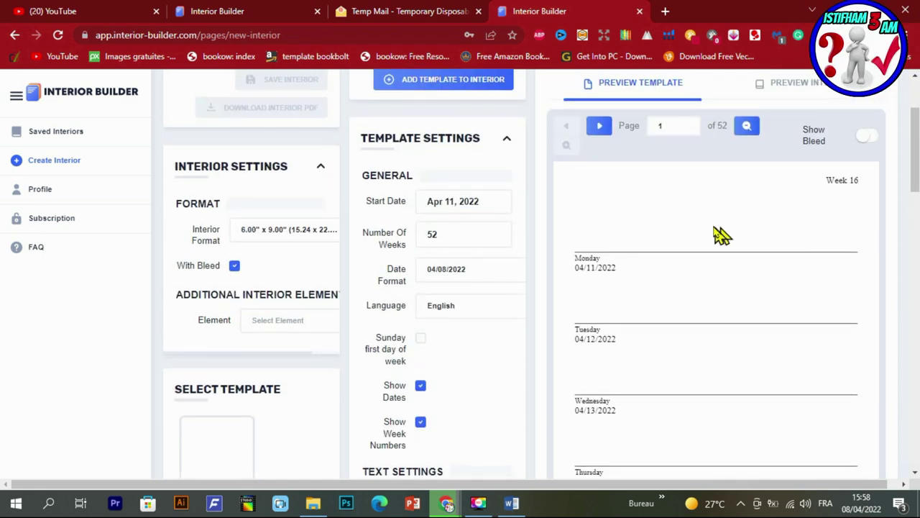
pyautogui.scroll(-3, 712, 236)
pyautogui.scroll(3, 698, 238)
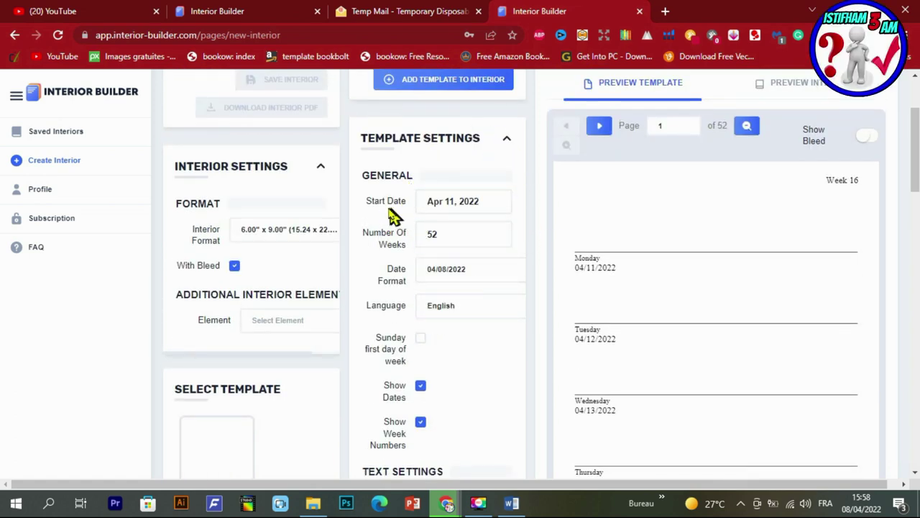
pyautogui.click(448, 202)
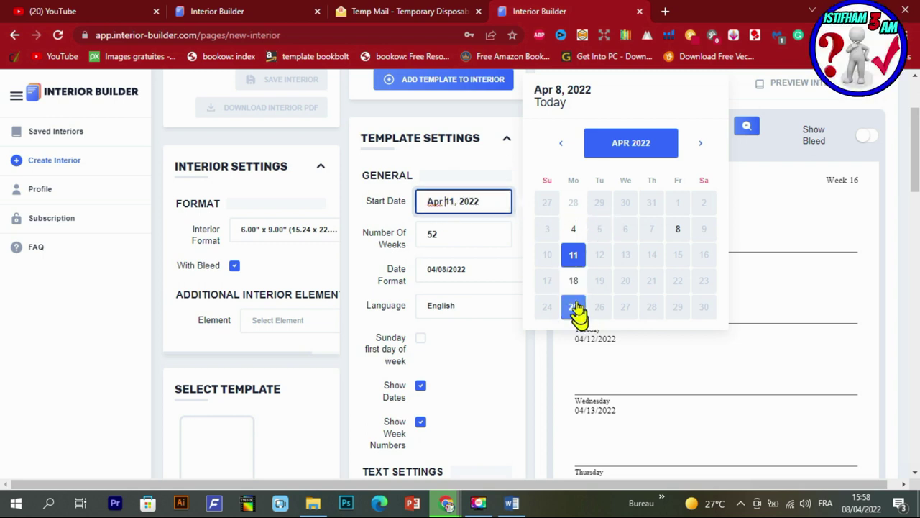
pyautogui.moveTo(464, 235)
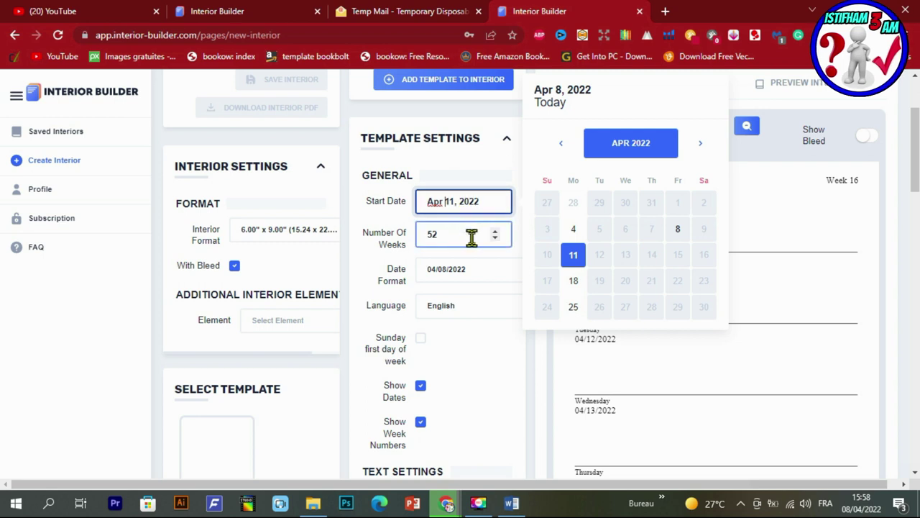
# Keep the Weekly Planner at 52 weeks starting Apr 11, 2022
pyautogui.click(469, 235)
pyautogui.click(494, 231)
pyautogui.click(494, 231)
pyautogui.click(496, 238)
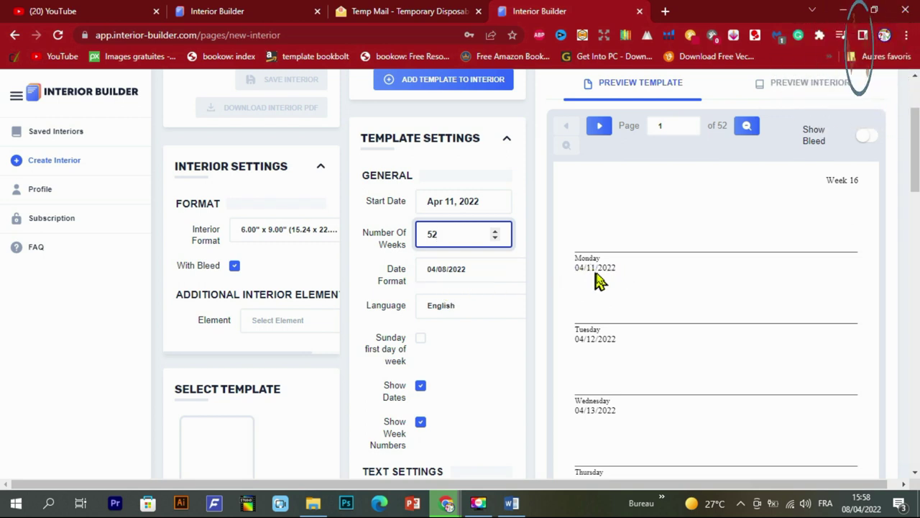
pyautogui.click(479, 284)
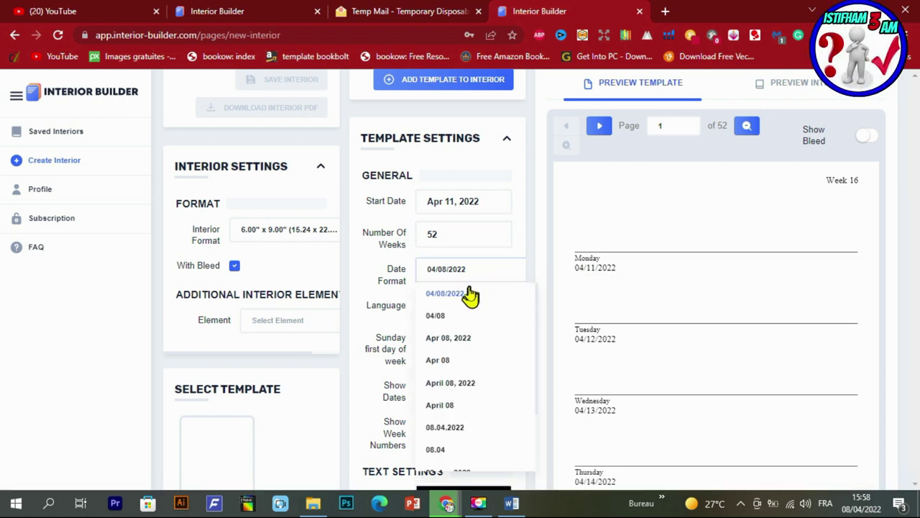
# Choose the 'Apr 08, 2022' date format and keep English as the planner language
pyautogui.click(455, 338)
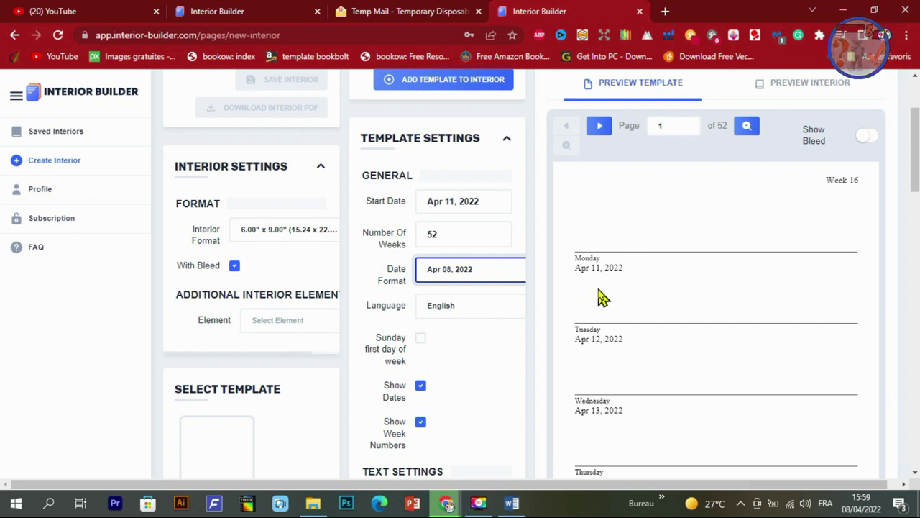
pyautogui.click(495, 314)
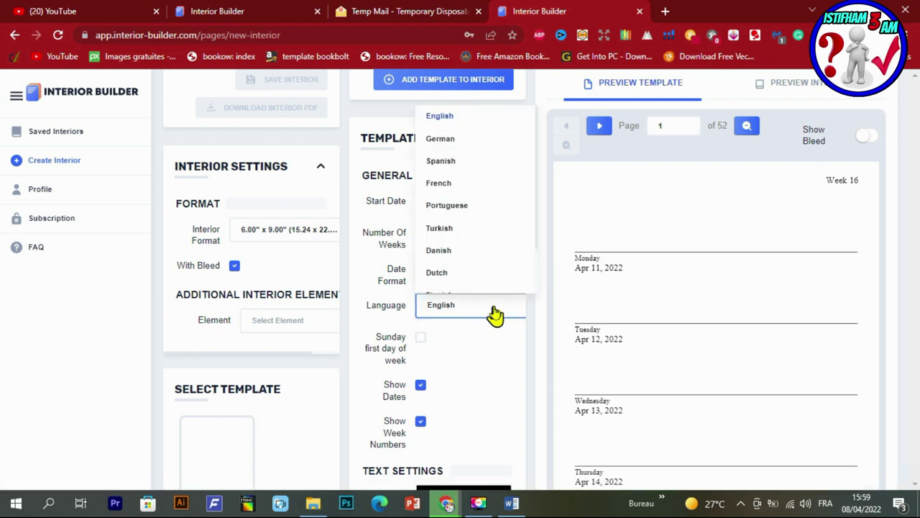
pyautogui.scroll(-1, 478, 171)
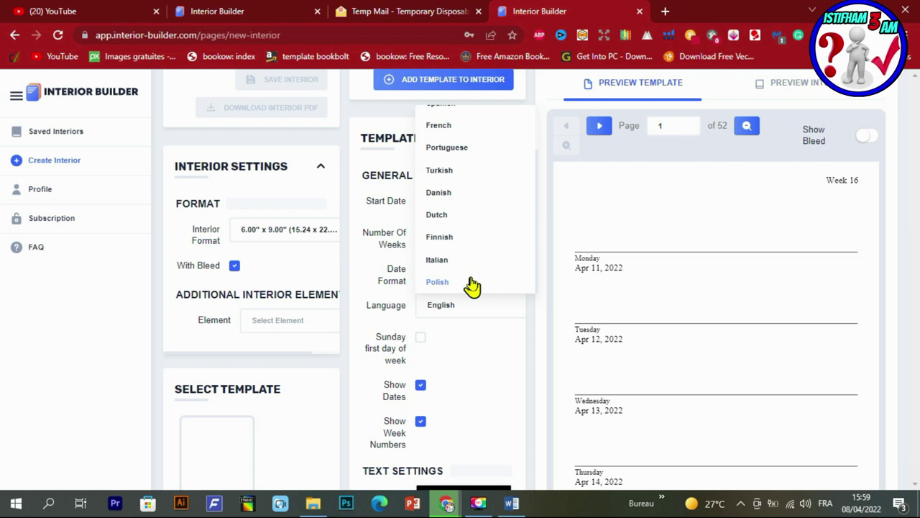
pyautogui.scroll(1, 473, 283)
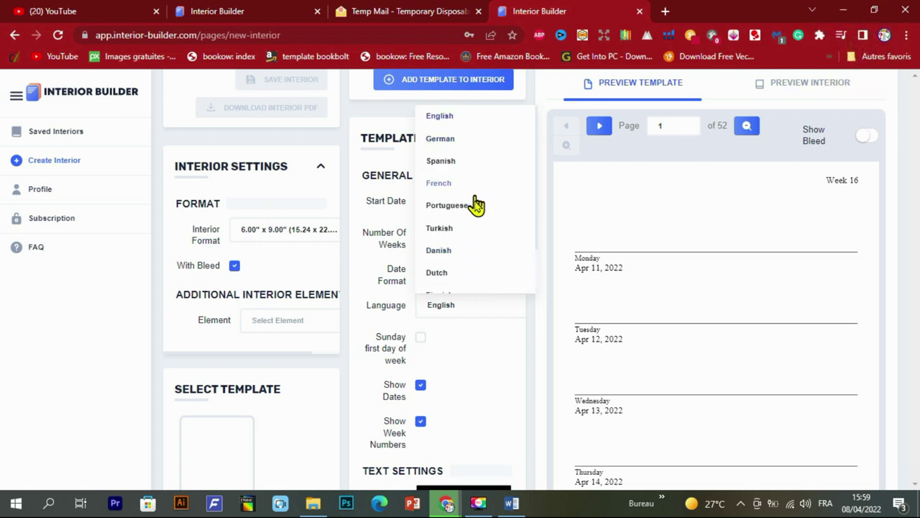
pyautogui.click(500, 341)
pyautogui.scroll(-2, 460, 345)
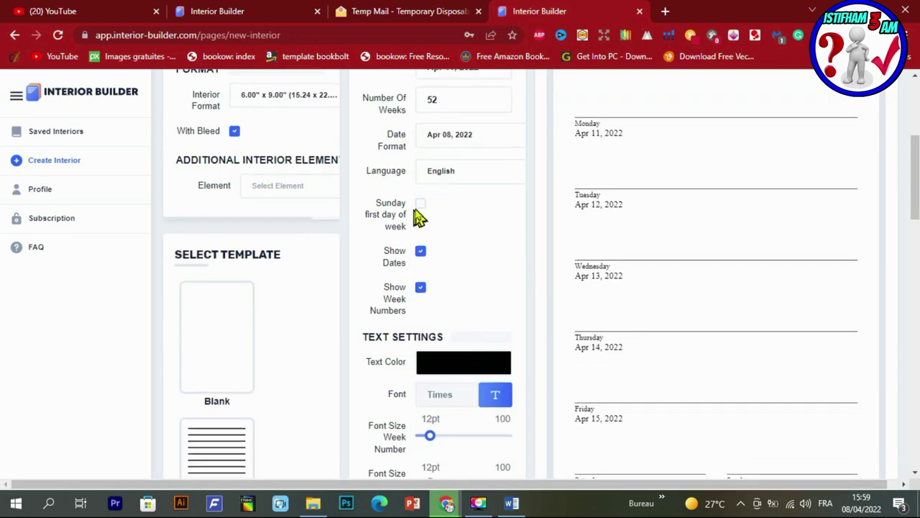
pyautogui.scroll(-2, 431, 273)
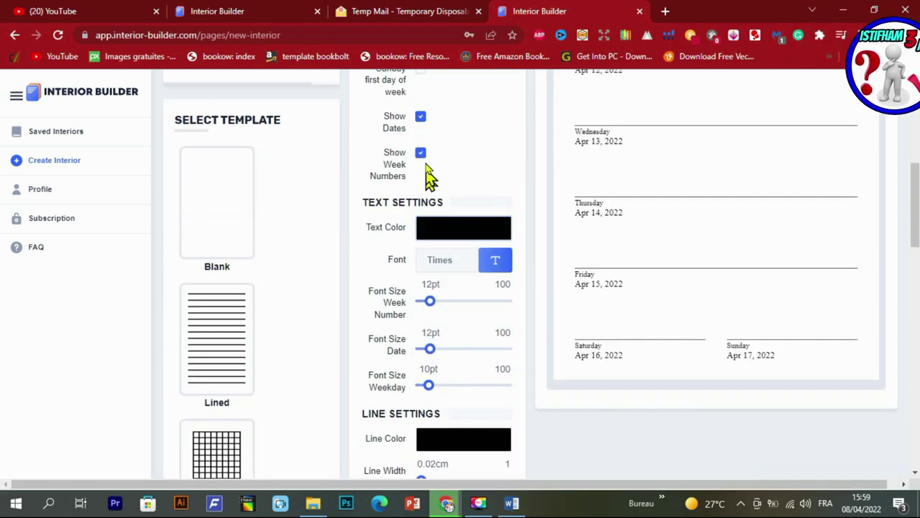
# Lower the week number font size to 13pt, keeping dates shown under weekday names
pyautogui.click(422, 120)
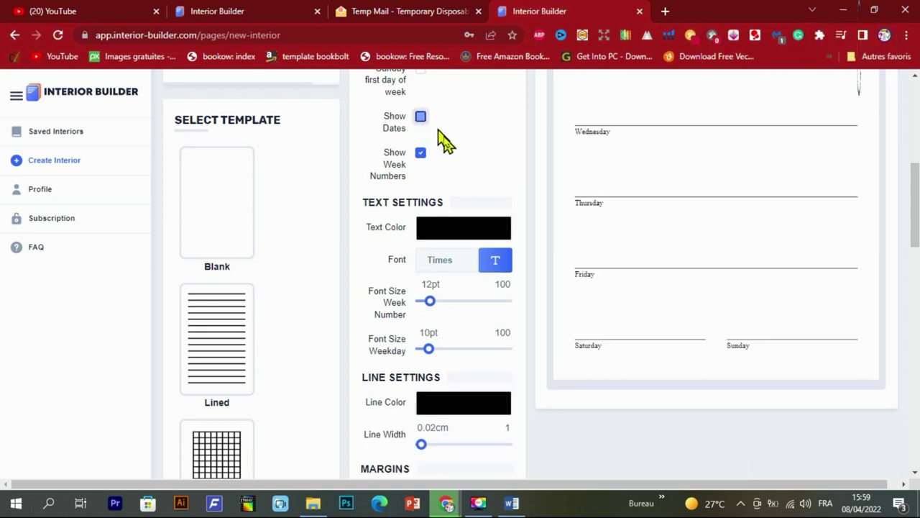
pyautogui.click(422, 119)
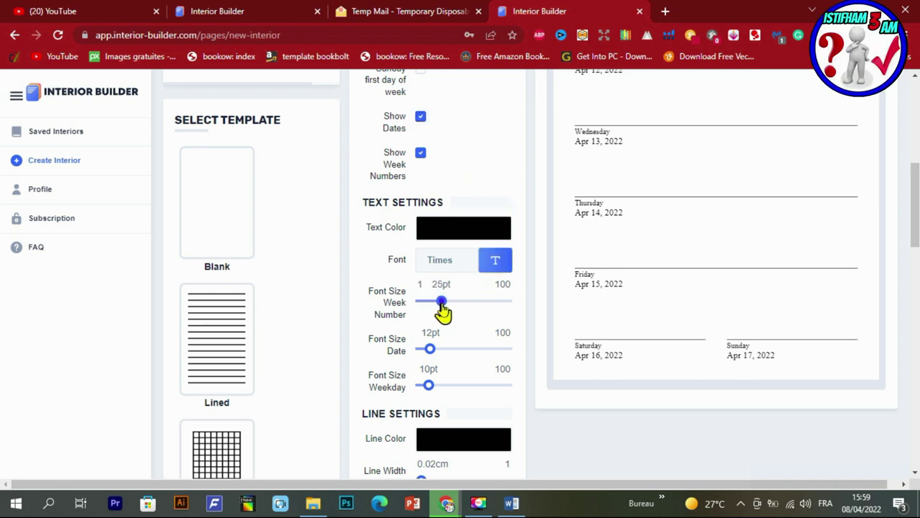
pyautogui.moveTo(442, 309); pyautogui.dragTo(431, 302)
pyautogui.scroll(-4, 486, 216)
pyautogui.scroll(2, 513, 211)
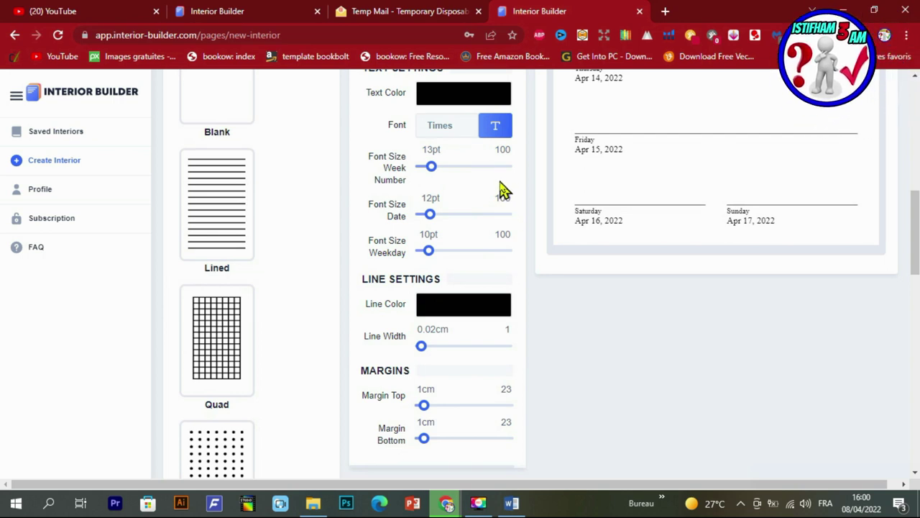
pyautogui.scroll(2, 503, 192)
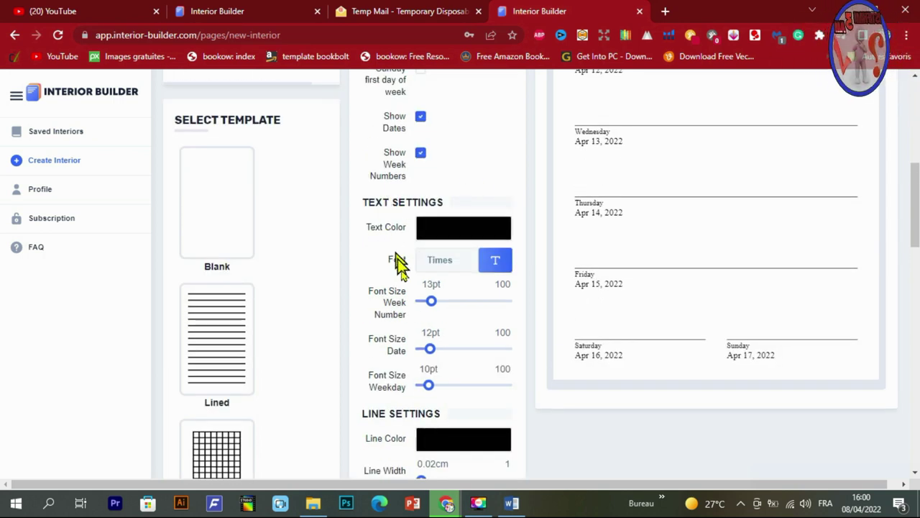
pyautogui.scroll(-2, 415, 223)
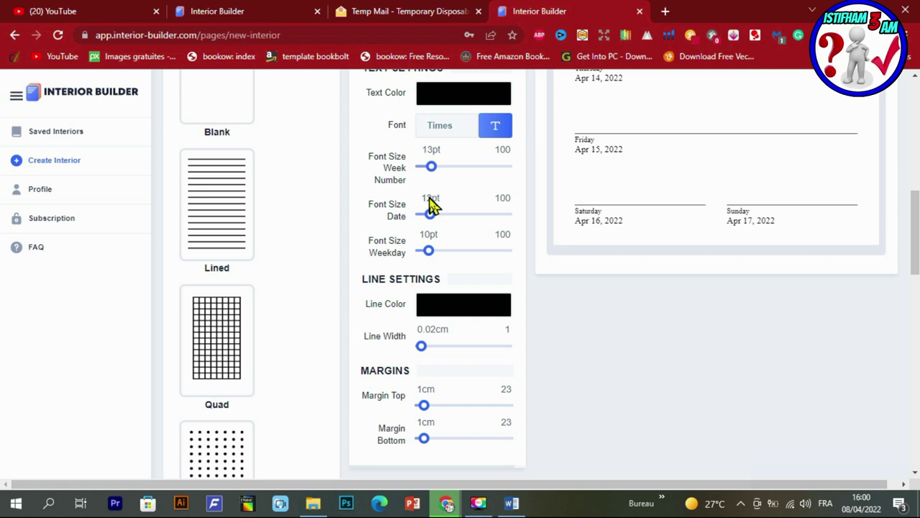
pyautogui.scroll(-2, 432, 205)
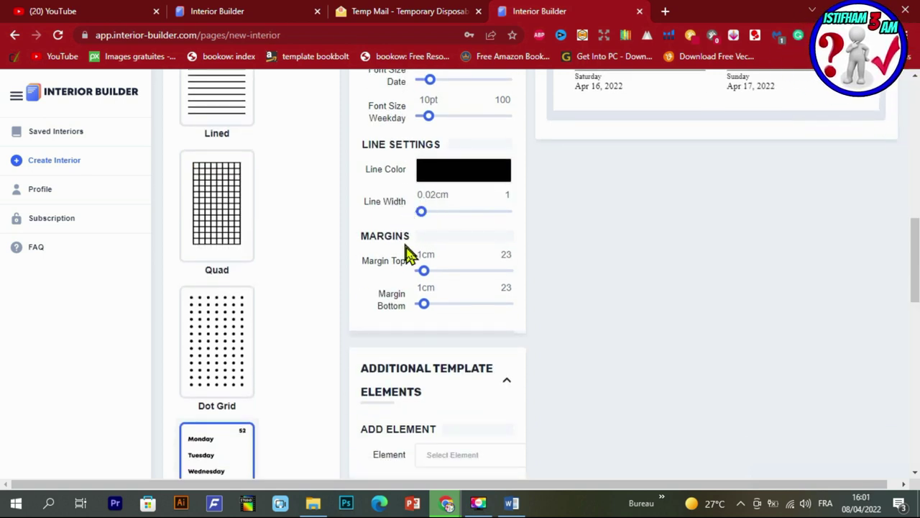
pyautogui.scroll(-2, 463, 257)
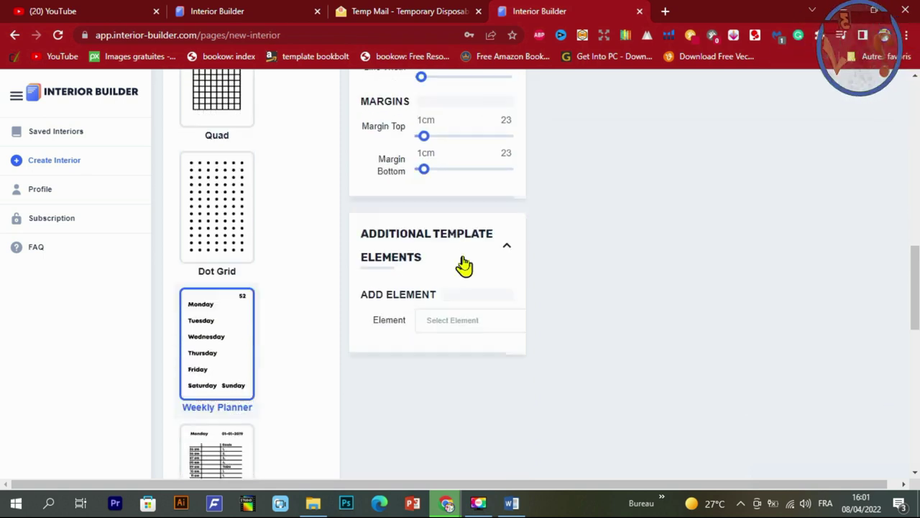
# Choose Text as the element type under Add Element and review the planner preview
pyautogui.click(466, 325)
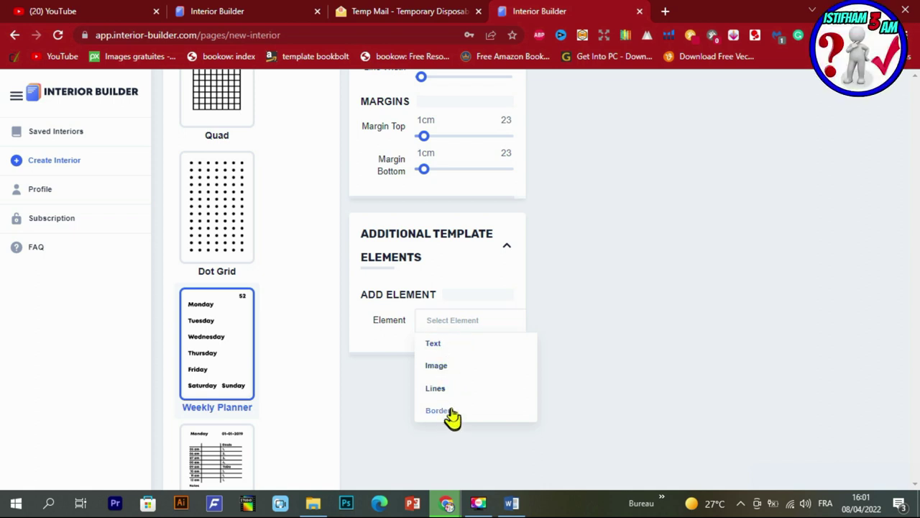
pyautogui.click(435, 345)
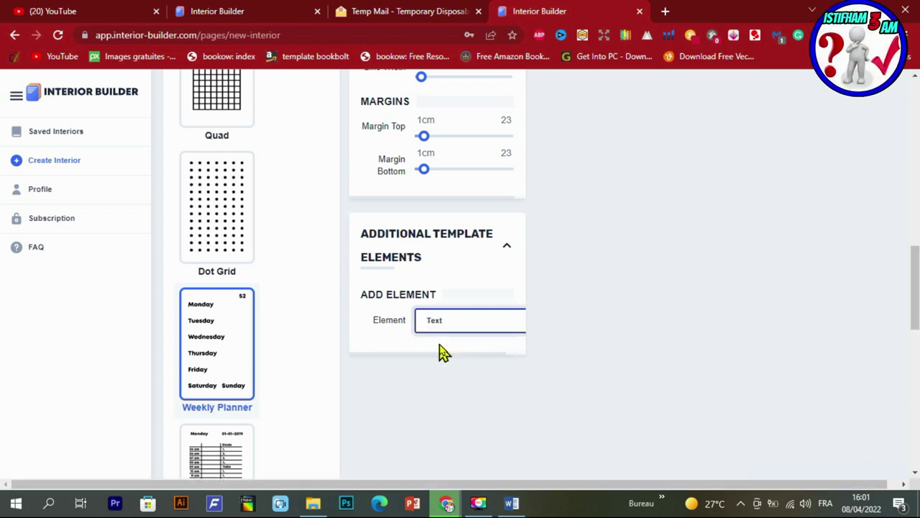
pyautogui.scroll(4, 633, 295)
pyautogui.scroll(3, 683, 271)
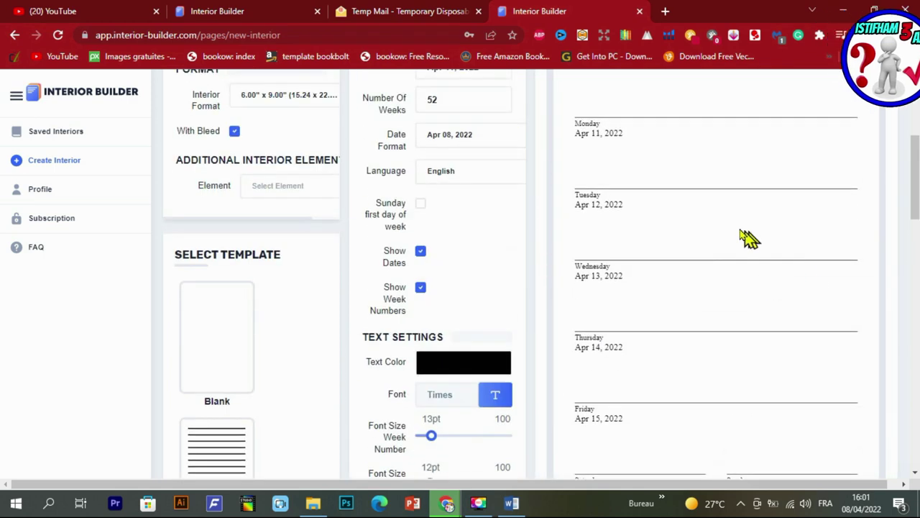
pyautogui.scroll(2, 719, 234)
pyautogui.scroll(-3, 726, 251)
pyautogui.scroll(-2, 704, 238)
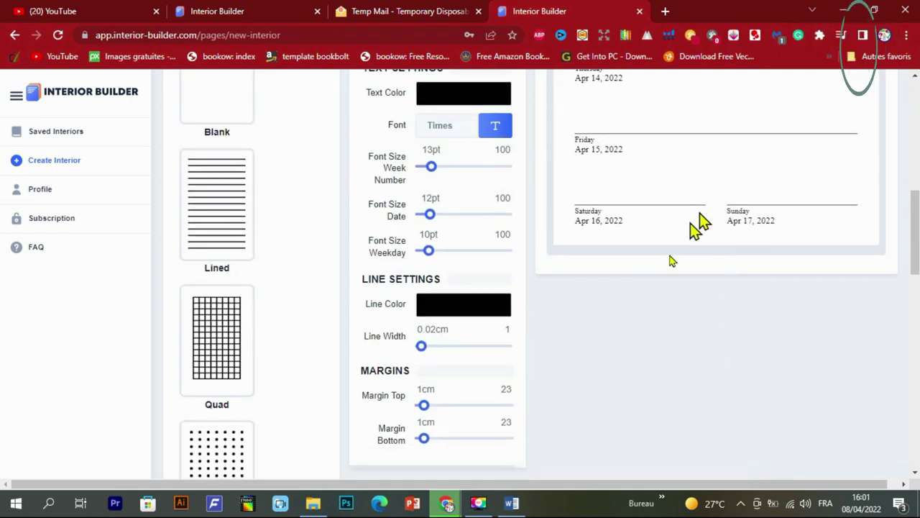
pyautogui.scroll(-2, 675, 180)
pyautogui.scroll(-2, 425, 376)
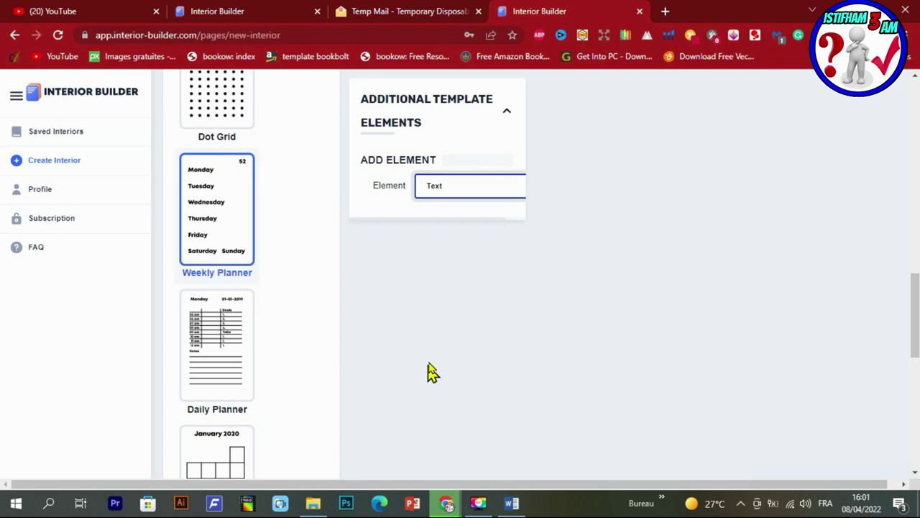
pyautogui.scroll(3, 503, 381)
pyautogui.scroll(2, 604, 335)
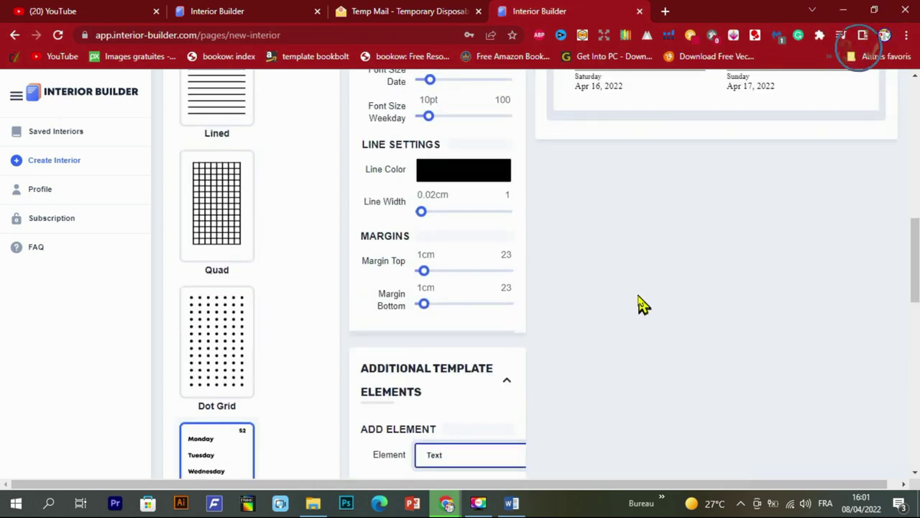
pyautogui.scroll(2, 643, 309)
pyautogui.scroll(4, 598, 332)
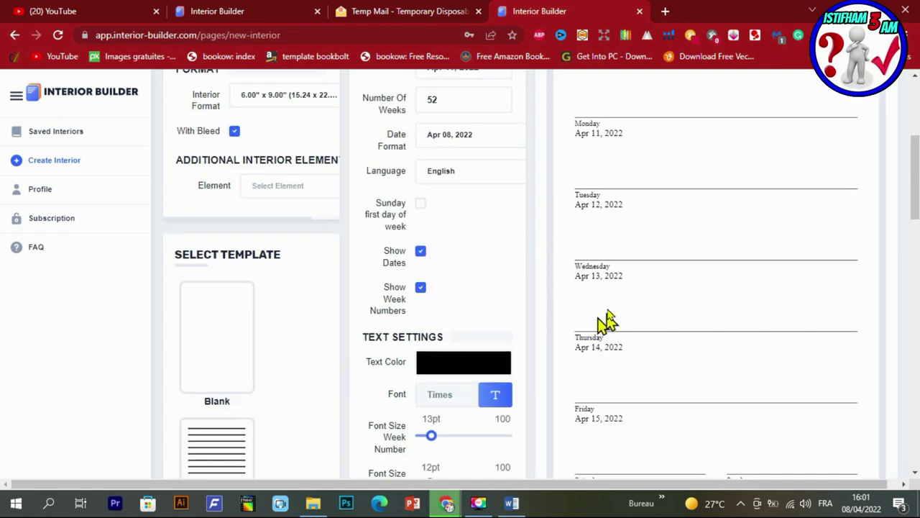
pyautogui.scroll(4, 575, 305)
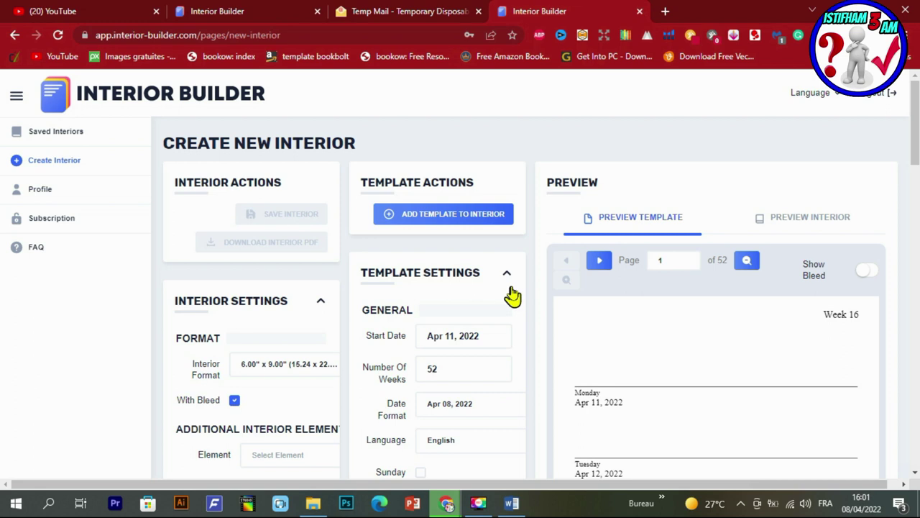
# Add the weekly planner template, download the interior PDF, and reveal the file in its folder
pyautogui.click(446, 226)
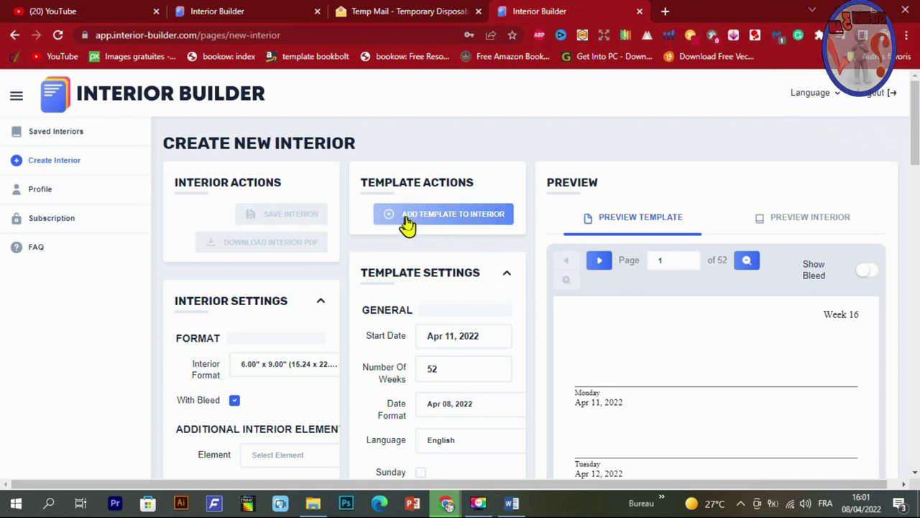
pyautogui.click(225, 244)
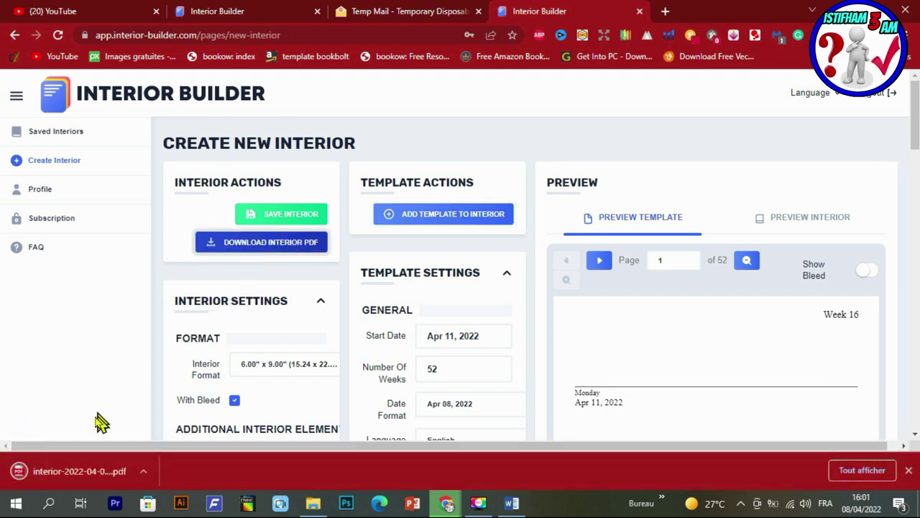
pyautogui.rightClick(72, 477)
pyautogui.click(115, 442)
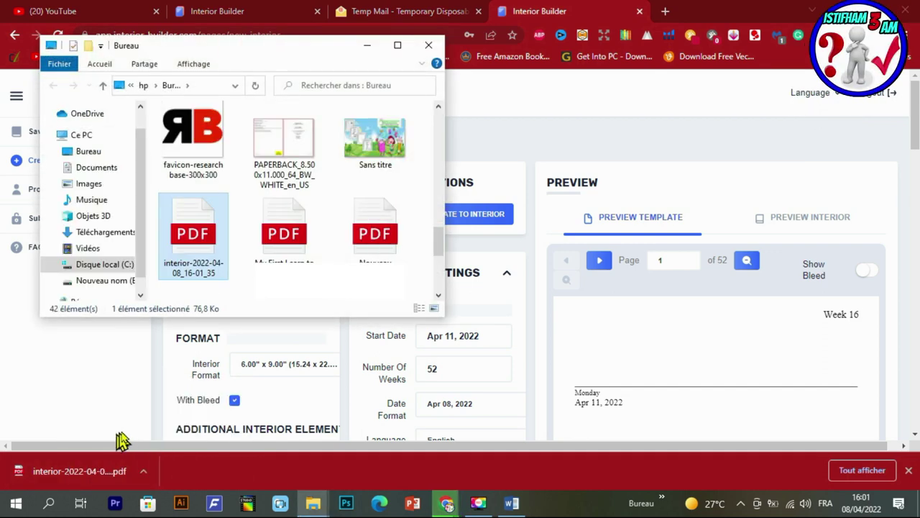
# Open interior-2022-04-08_16-01_35.pdf from the Bureau folder in the PDF viewer
pyautogui.doubleClick(198, 241)
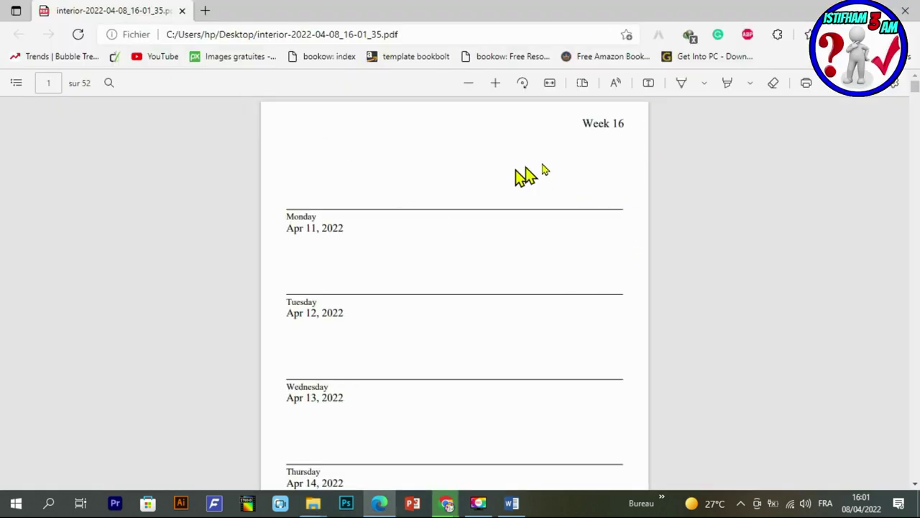
# Page through the PDF to page 9 of 52, where Week 24 begins Monday Jun 06, 2022
pyautogui.scroll(-2, 460, 198)
pyautogui.scroll(2, 455, 199)
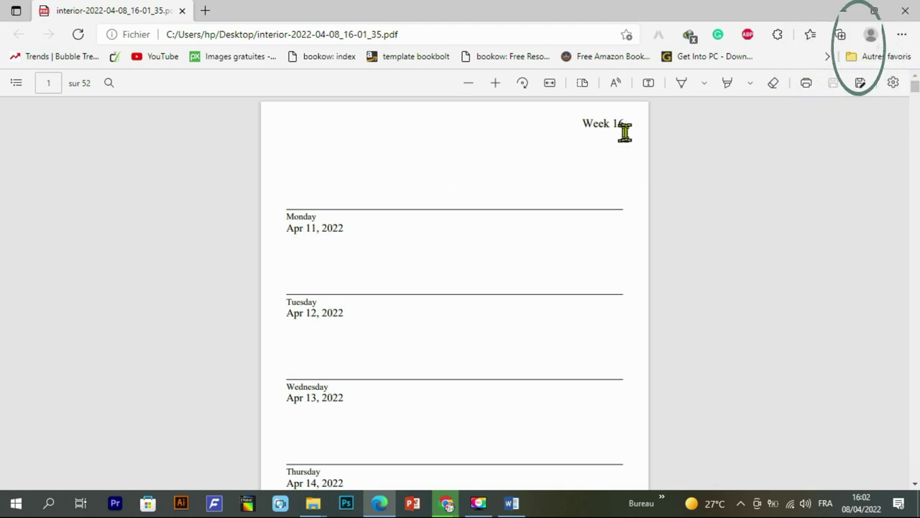
pyautogui.scroll(-3, 396, 292)
pyautogui.scroll(-5, 400, 302)
pyautogui.scroll(-5, 427, 306)
pyautogui.scroll(-3, 428, 305)
pyautogui.scroll(-7, 429, 305)
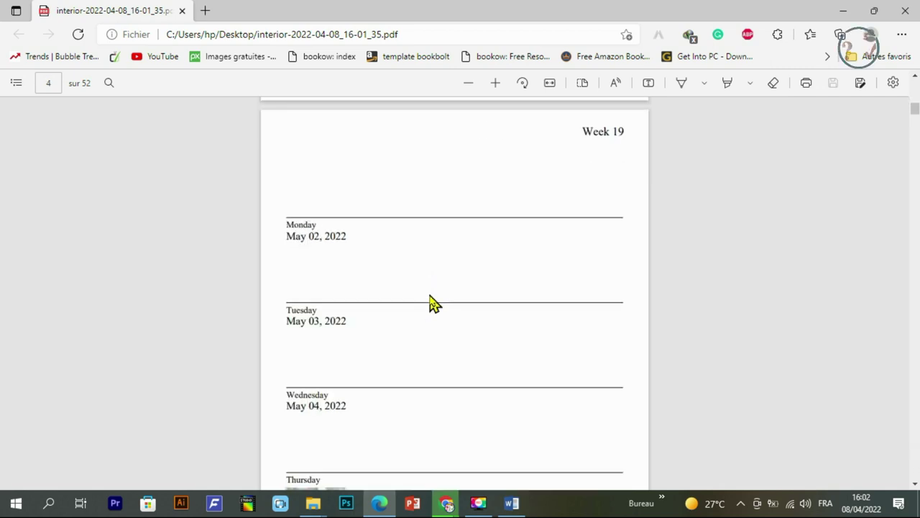
pyautogui.scroll(-1, 429, 305)
pyautogui.scroll(-2, 431, 305)
pyautogui.scroll(-4, 432, 305)
pyautogui.scroll(-3, 430, 300)
pyautogui.scroll(-5, 422, 300)
pyautogui.scroll(-5, 425, 304)
pyautogui.scroll(-5, 427, 305)
pyautogui.scroll(-5, 428, 307)
pyautogui.scroll(-5, 428, 311)
pyautogui.scroll(-3, 432, 314)
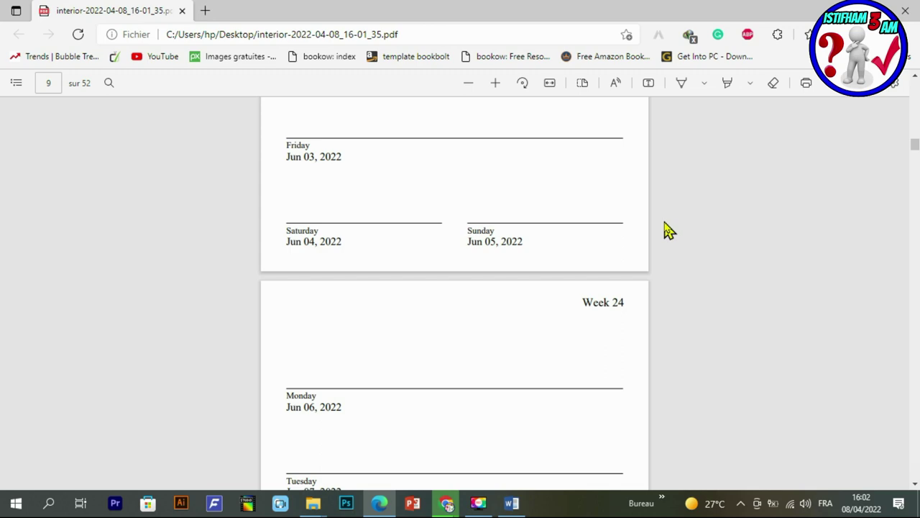
pyautogui.moveTo(446, 504)
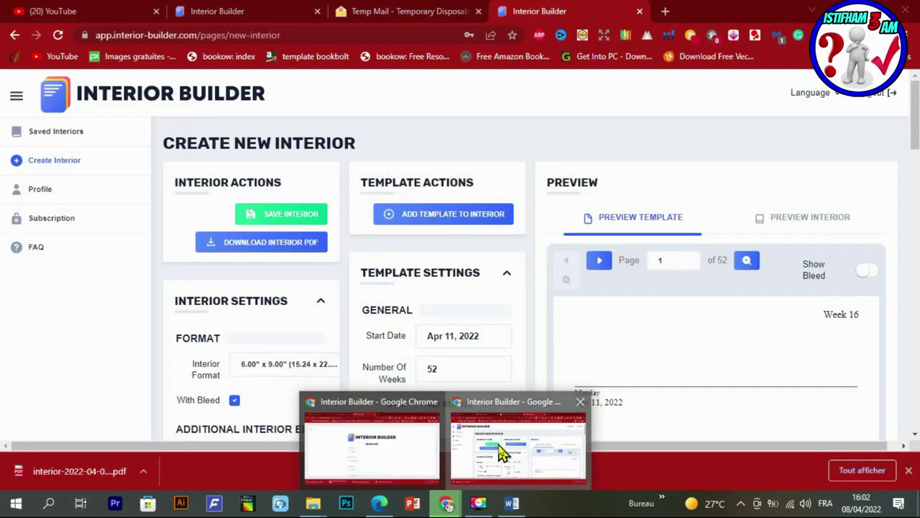
# Switch back to the Chrome window showing Interior Builder's Create New Interior page
pyautogui.click(501, 451)
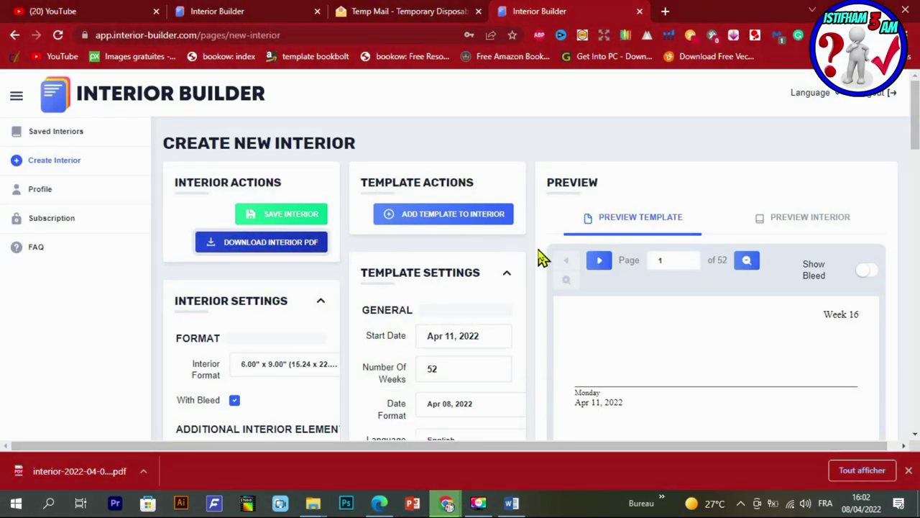